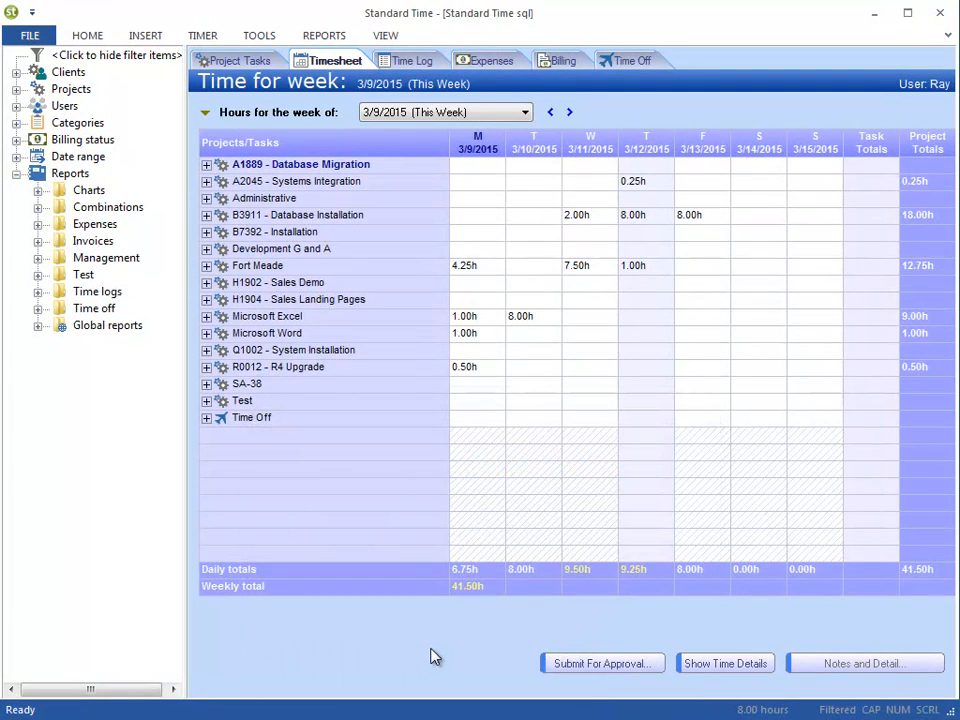
# Examine the hours entered for Microsoft Excel and Fort Meade on the timesheet for the week of 3/9/2015
pyautogui.click(482, 318)
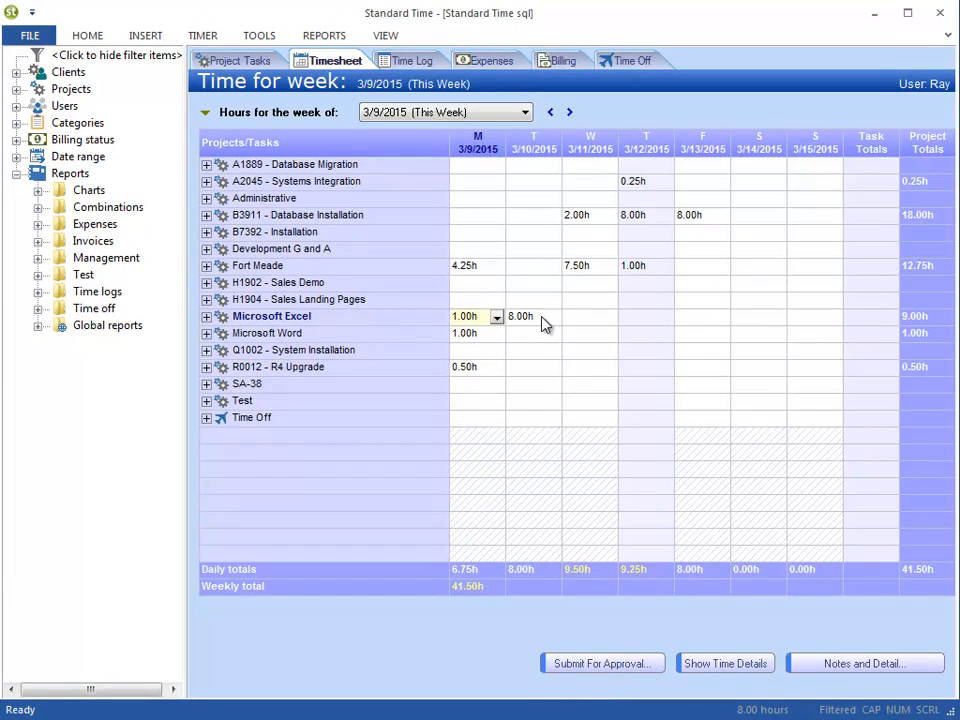
pyautogui.click(540, 322)
pyautogui.click(475, 266)
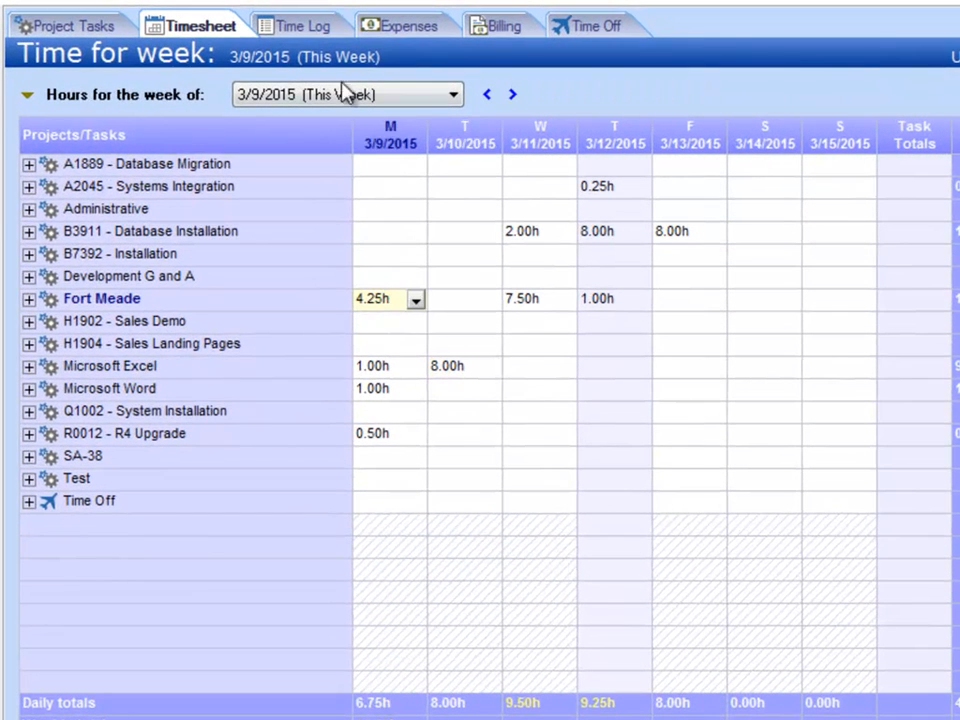
# Review a range of individual time log records and compare them with the weekly timesheet
pyautogui.click(303, 27)
pyautogui.moveTo(14, 204); pyautogui.dragTo(10, 653)
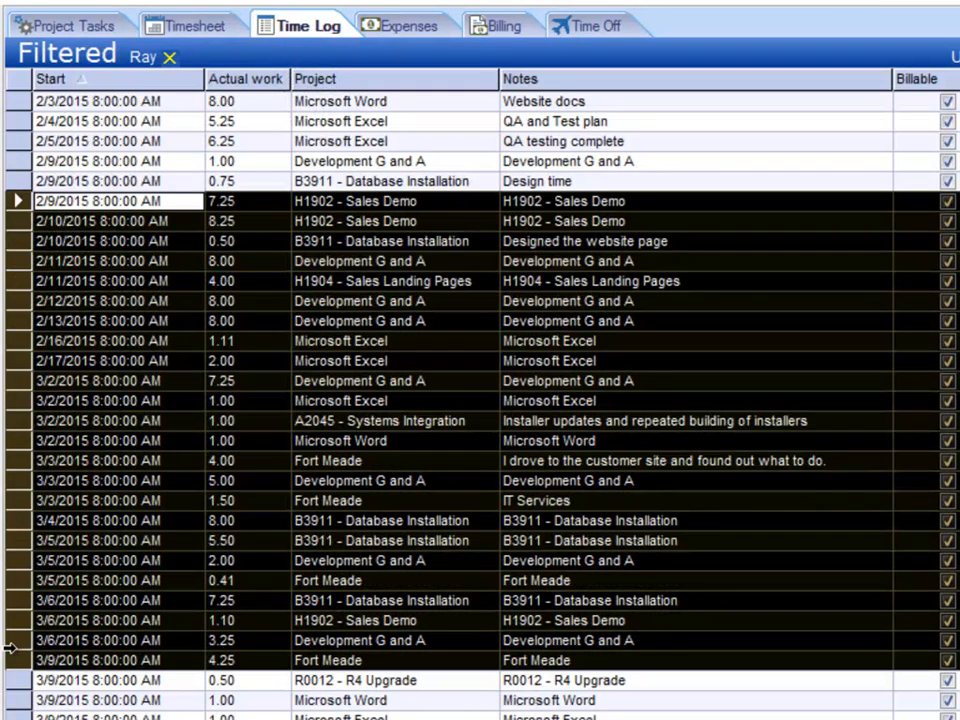
pyautogui.click(20, 499)
pyautogui.click(180, 22)
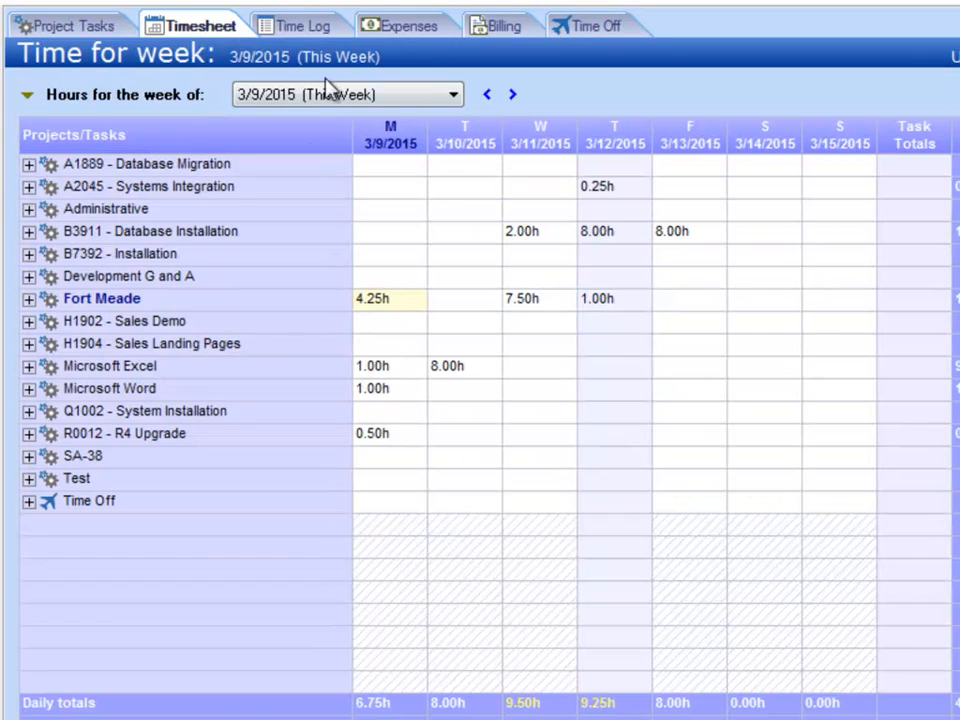
# Add the Client rate column to the time log view, placed between Project and Notes
pyautogui.click(303, 27)
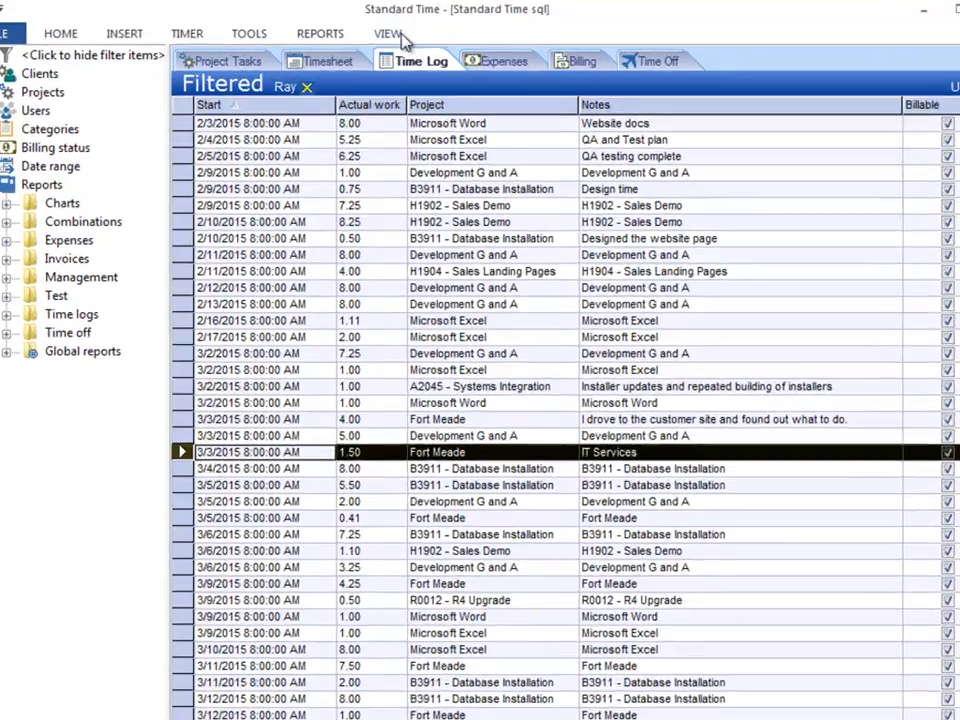
pyautogui.click(385, 35)
pyautogui.click(705, 64)
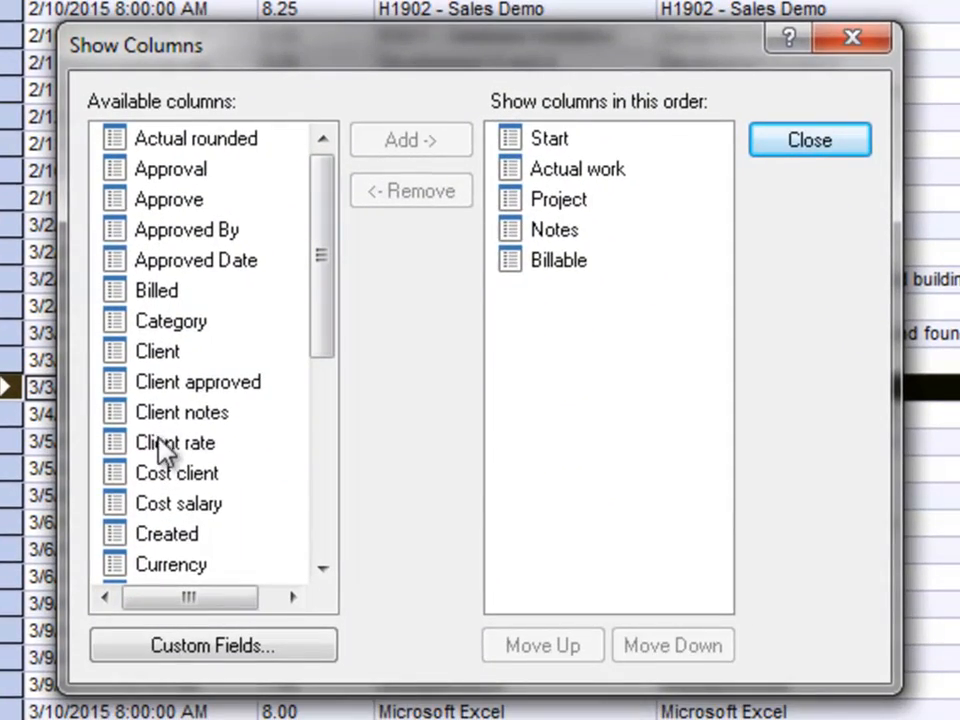
pyautogui.click(226, 448)
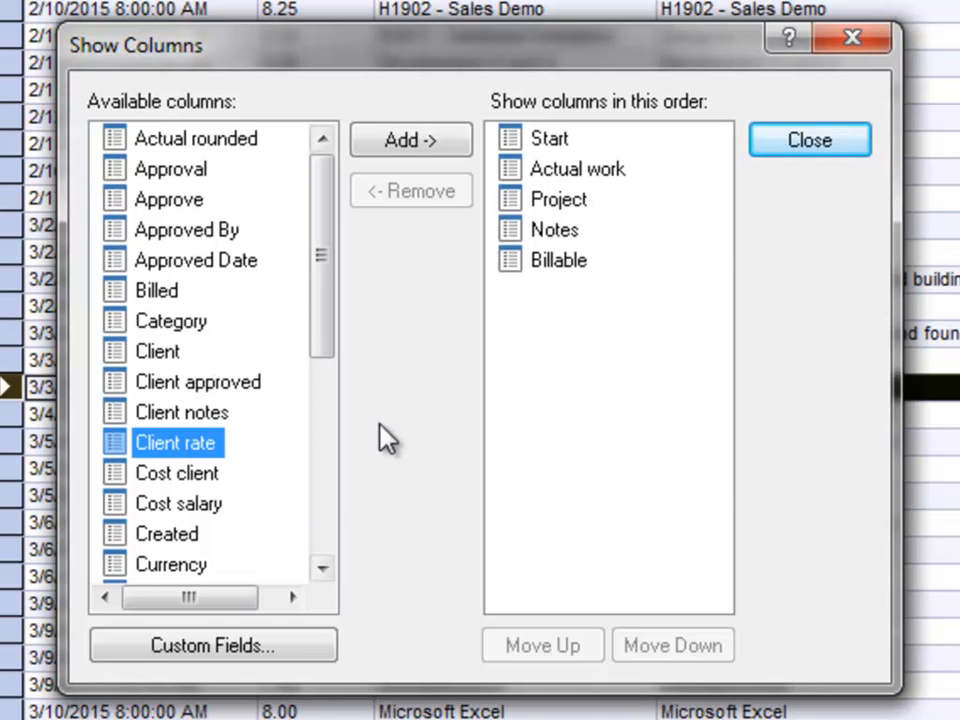
pyautogui.click(410, 142)
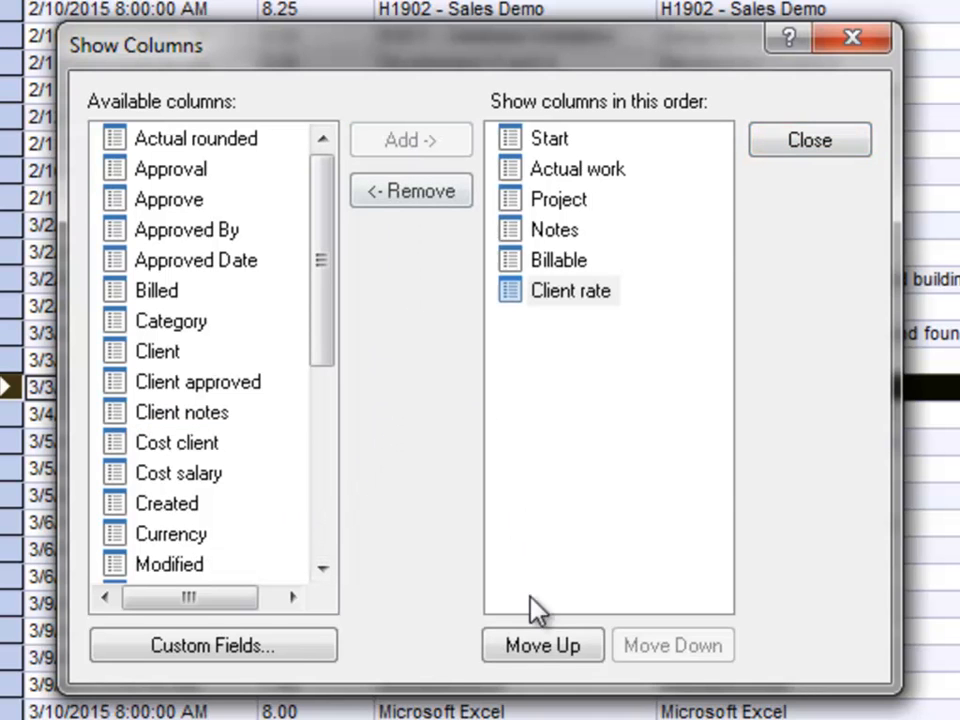
pyautogui.click(527, 645)
pyautogui.click(527, 645)
# Add the Salary rate column to the time log view, placed directly after Client rate
pyautogui.moveTo(332, 326); pyautogui.dragTo(326, 467)
pyautogui.click(198, 358)
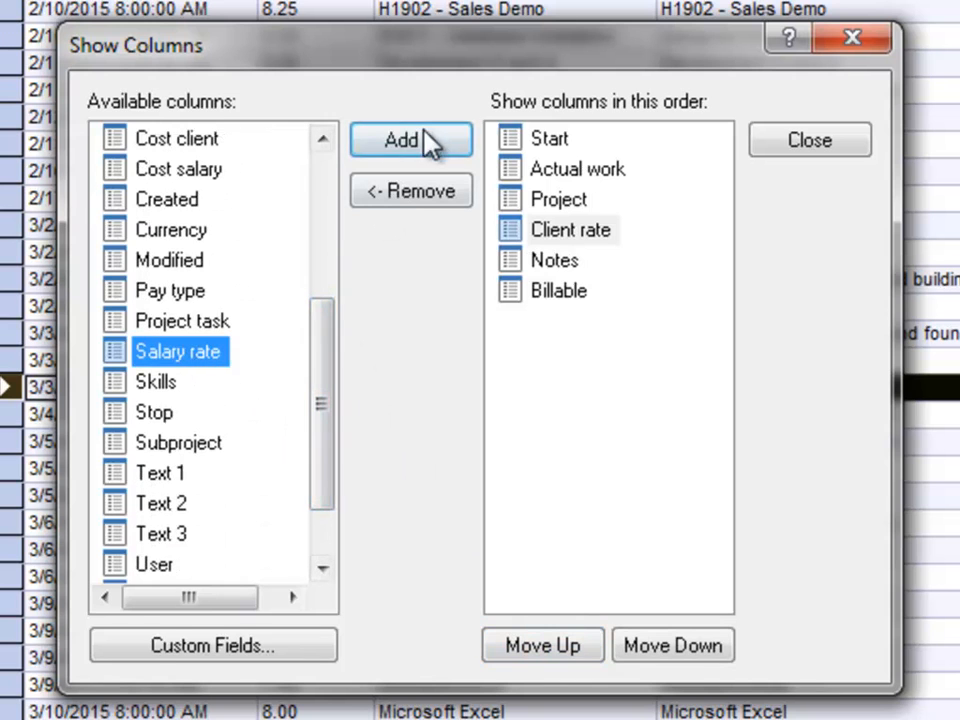
pyautogui.click(425, 145)
pyautogui.click(540, 645)
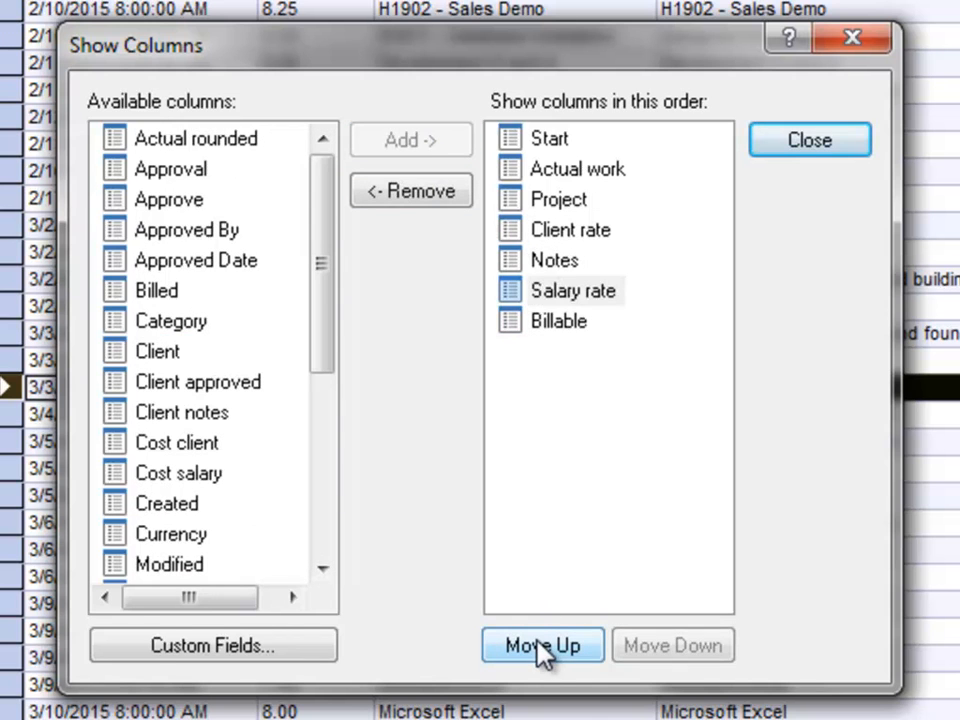
pyautogui.click(540, 645)
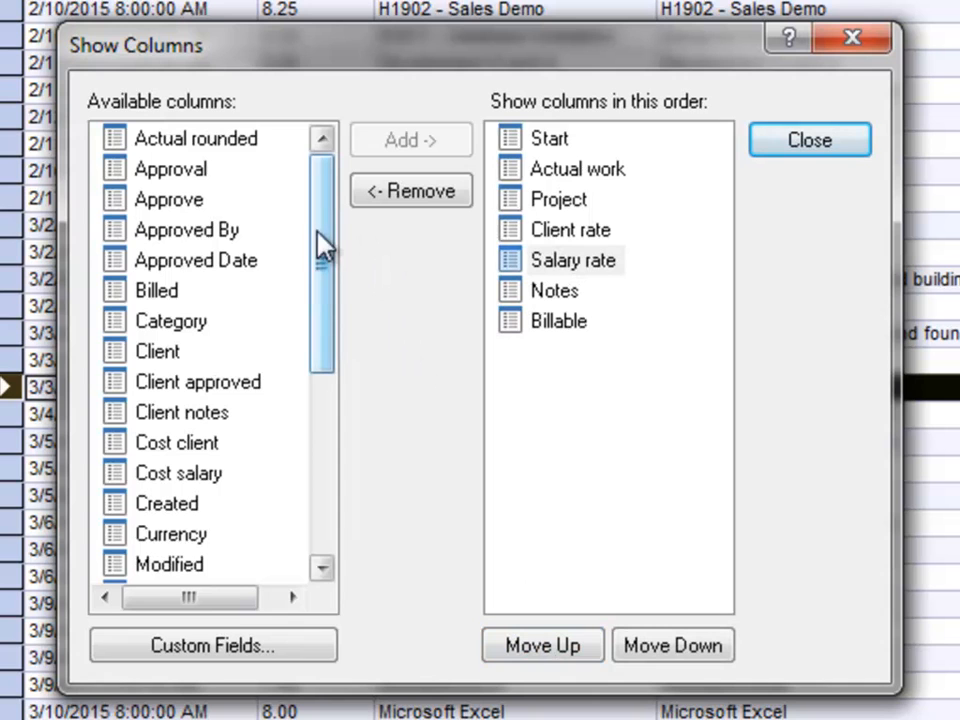
# Add the Billed column after Billable and close the column setup
pyautogui.click(168, 294)
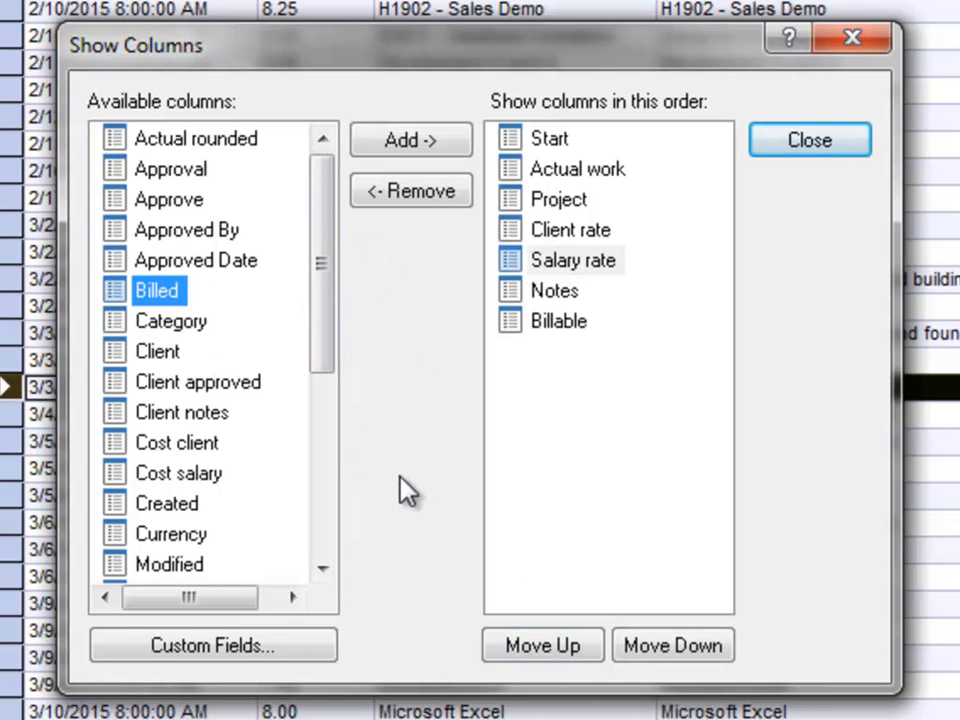
pyautogui.click(405, 143)
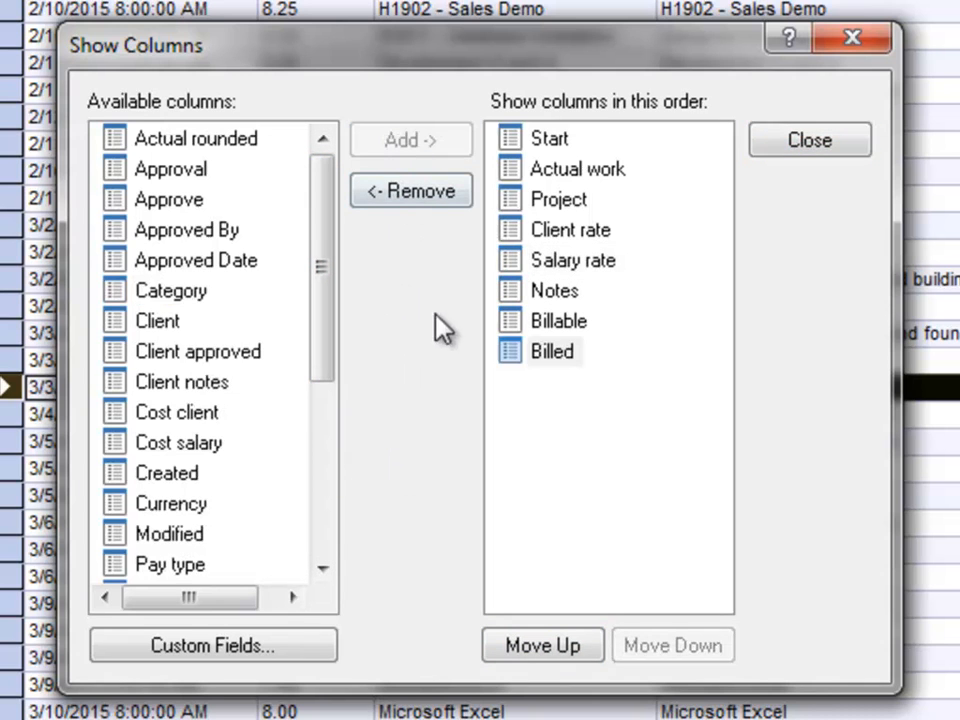
pyautogui.click(518, 323)
pyautogui.click(533, 349)
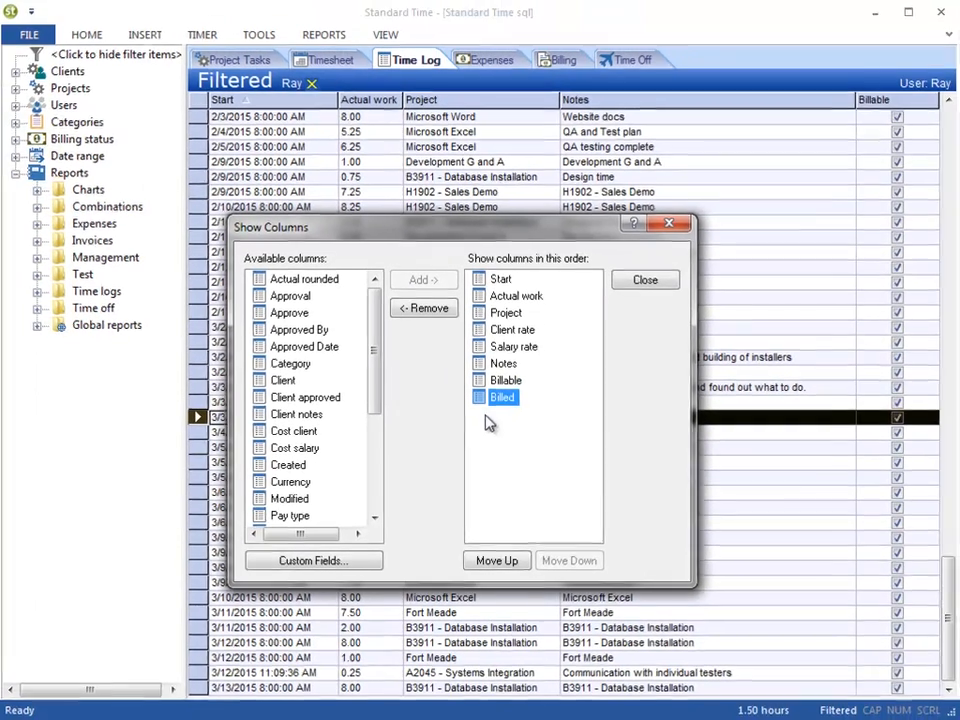
pyautogui.click(648, 277)
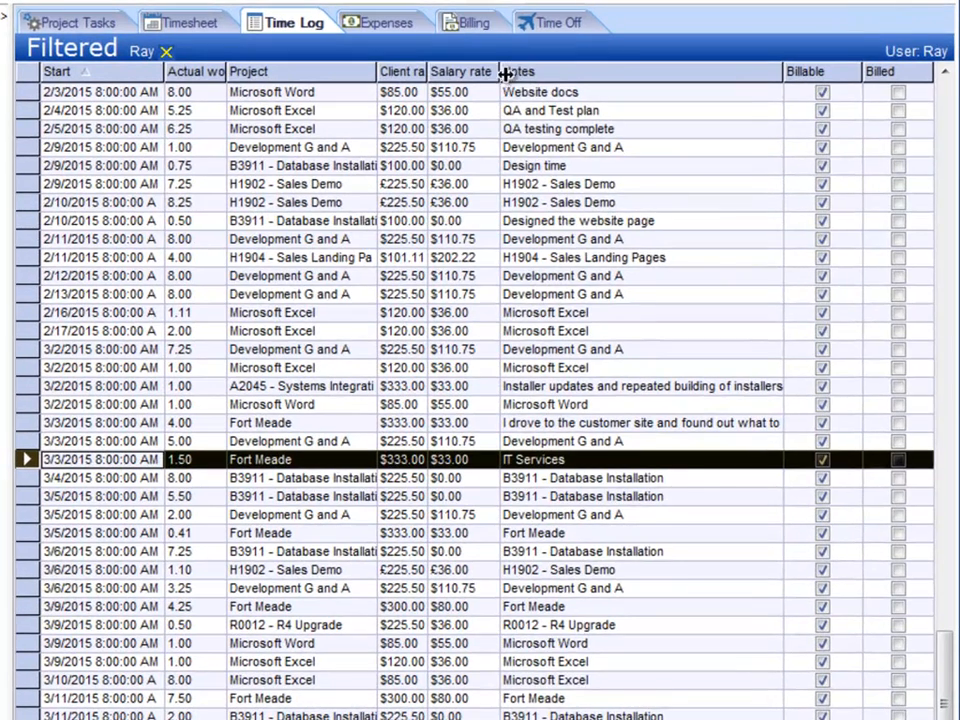
# Widen the Salary rate and Client rate columns in the time log so their headings fit
pyautogui.moveTo(589, 101); pyautogui.dragTo(593, 101)
pyautogui.moveTo(511, 73); pyautogui.dragTo(566, 75)
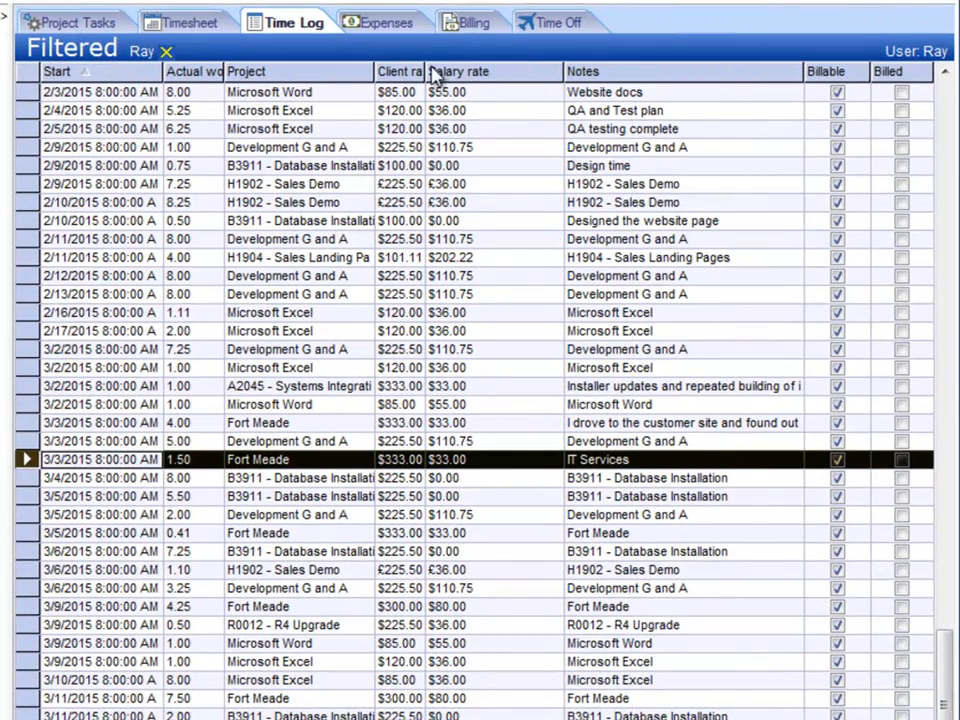
pyautogui.moveTo(426, 75); pyautogui.dragTo(460, 72)
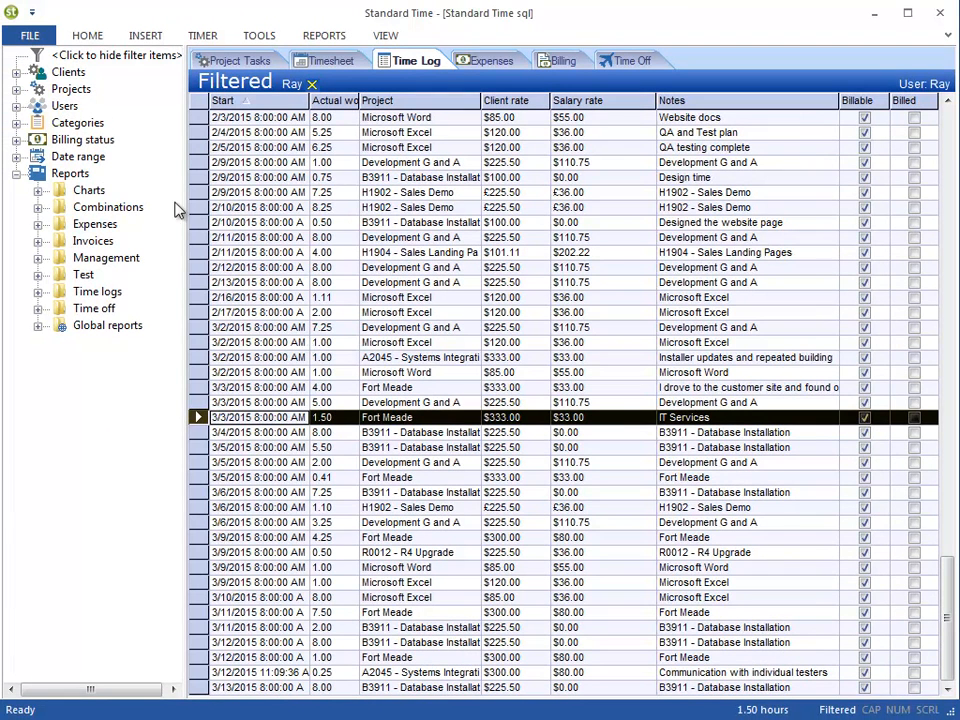
# Filter the time log to the Microsoft Excel project and collapse the project filter list
pyautogui.click(16, 89)
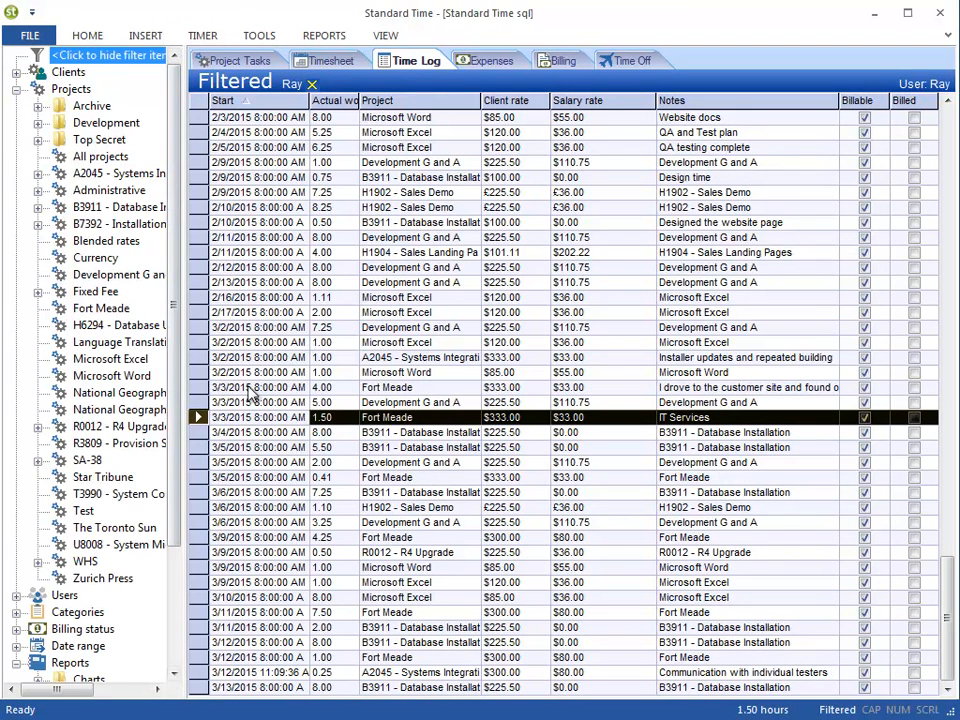
pyautogui.click(128, 359)
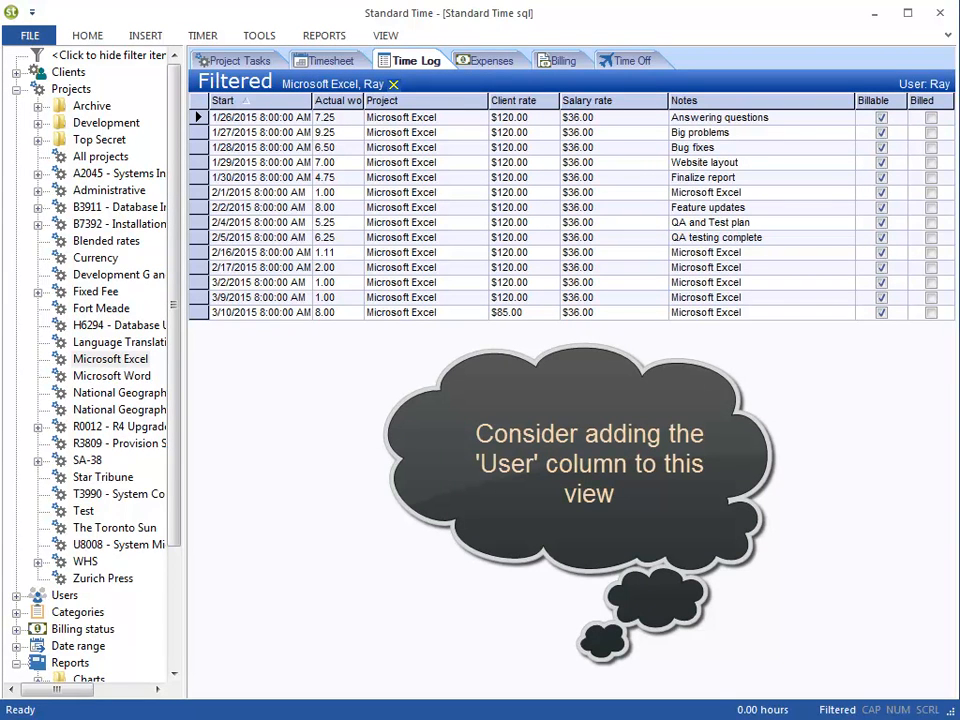
pyautogui.click(16, 89)
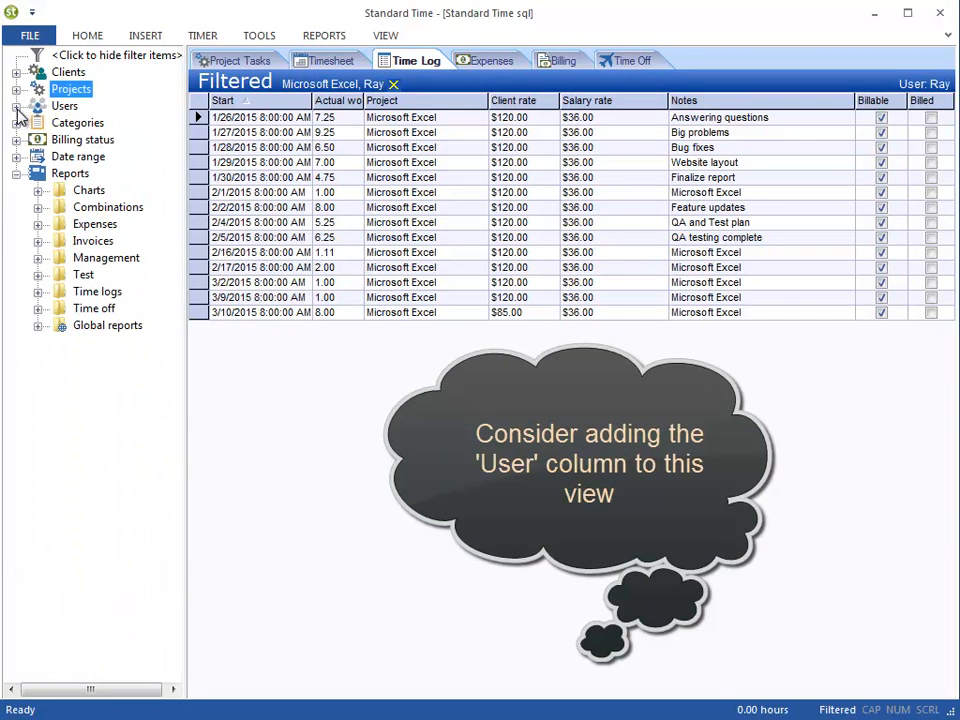
# Set the time log's user filter to All users and collapse the user list
pyautogui.click(16, 106)
pyautogui.click(75, 122)
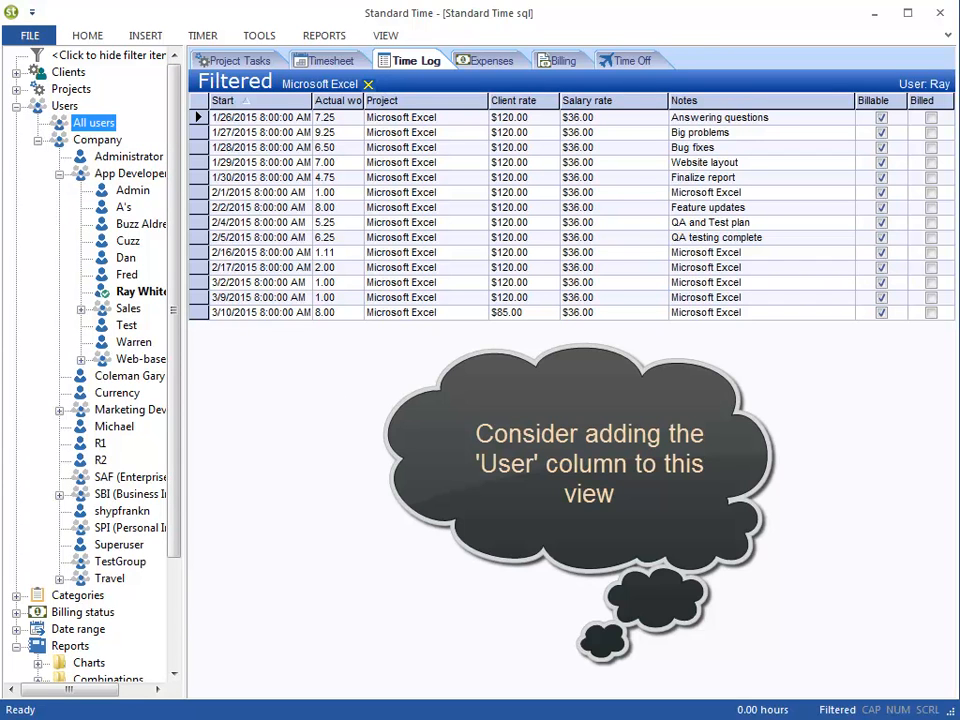
pyautogui.click(16, 106)
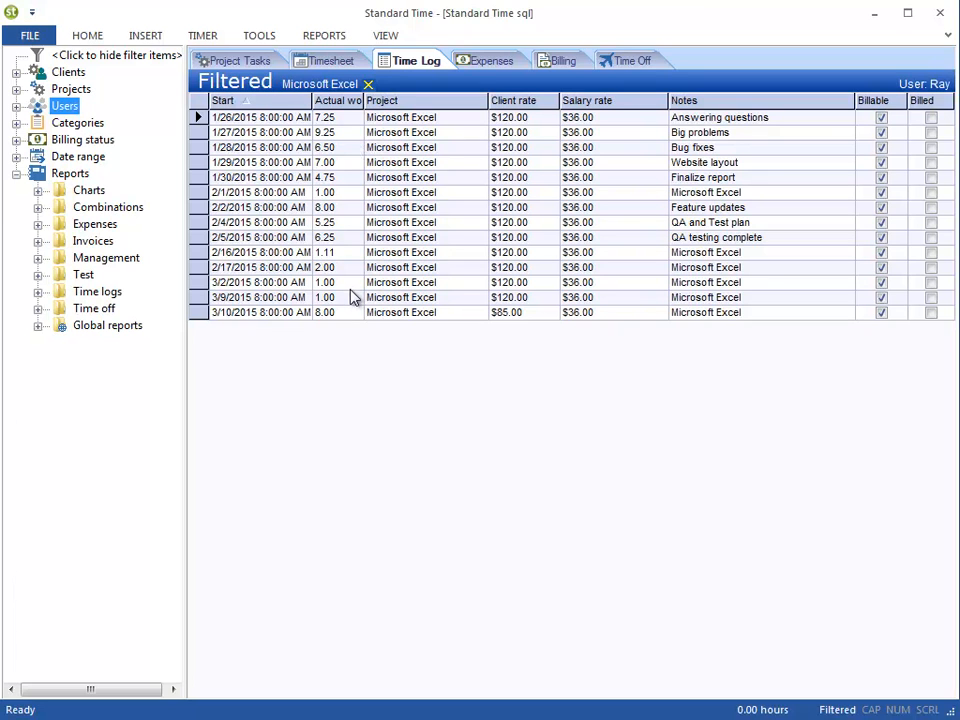
# Examine the project, client rate and salary rate values, plus the individual time log records from 2/2/2015 to 2/5/2015
pyautogui.moveTo(400, 148); pyautogui.dragTo(412, 267)
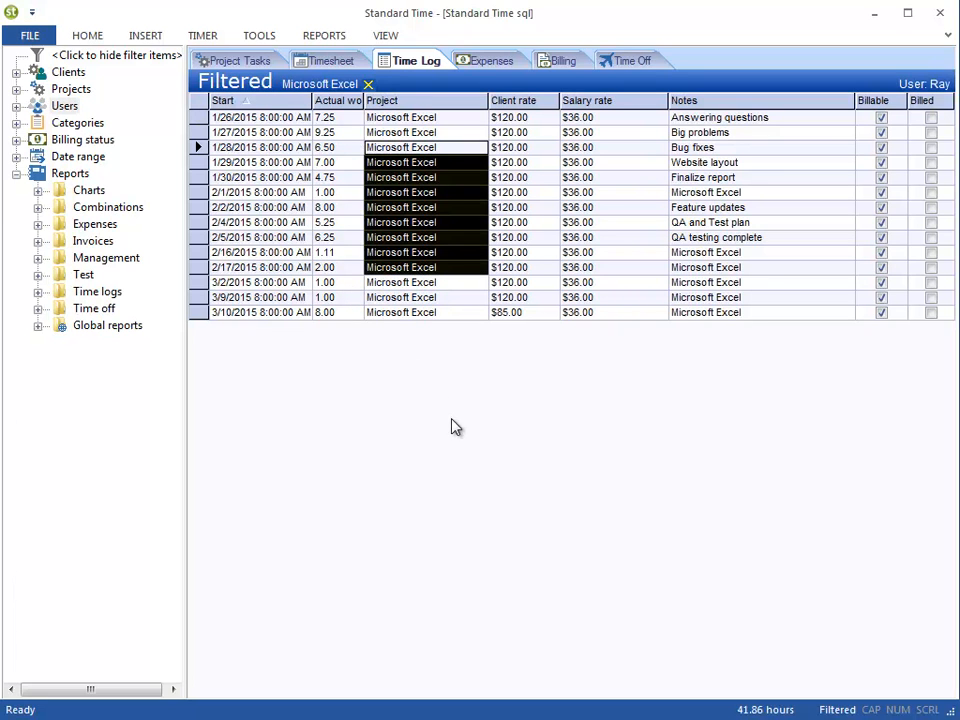
pyautogui.moveTo(527, 133); pyautogui.dragTo(527, 284)
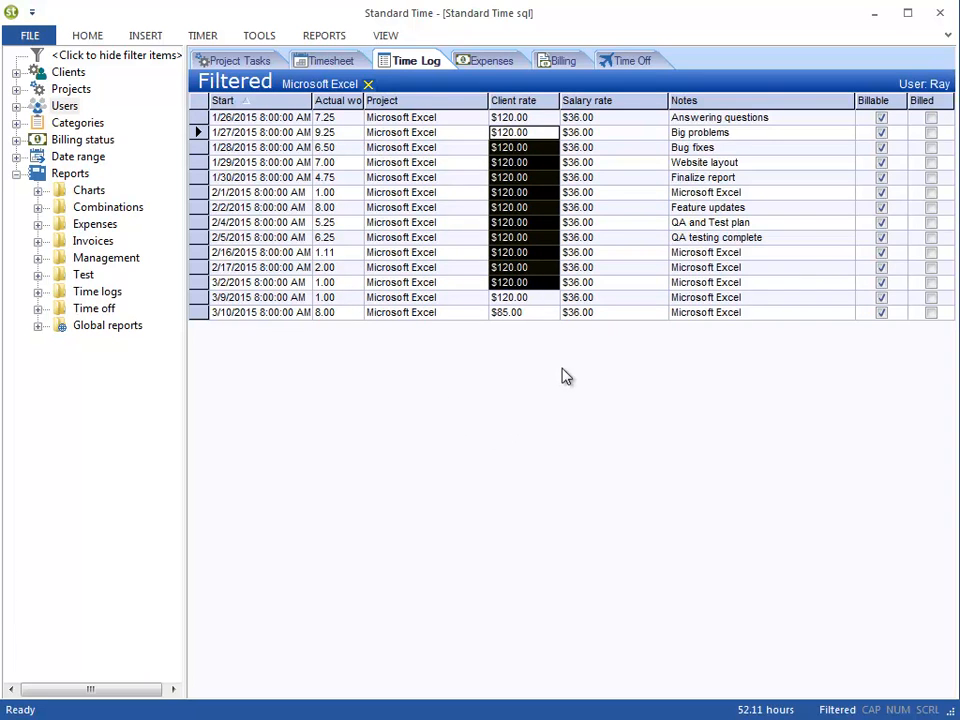
pyautogui.moveTo(600, 132); pyautogui.dragTo(566, 282)
pyautogui.click(198, 207)
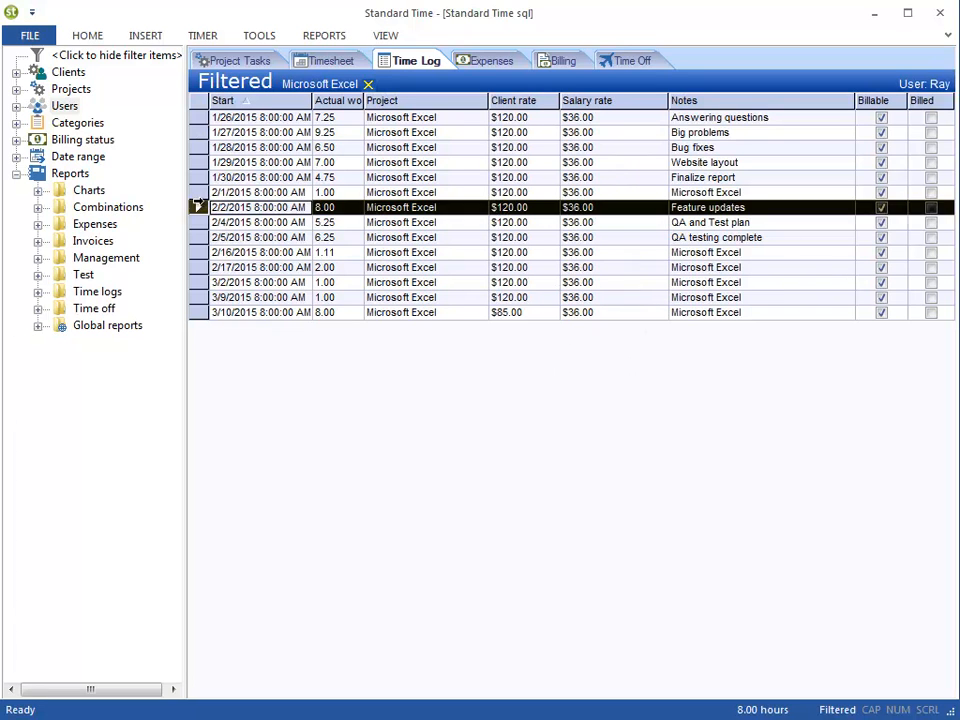
pyautogui.click(198, 222)
pyautogui.click(198, 237)
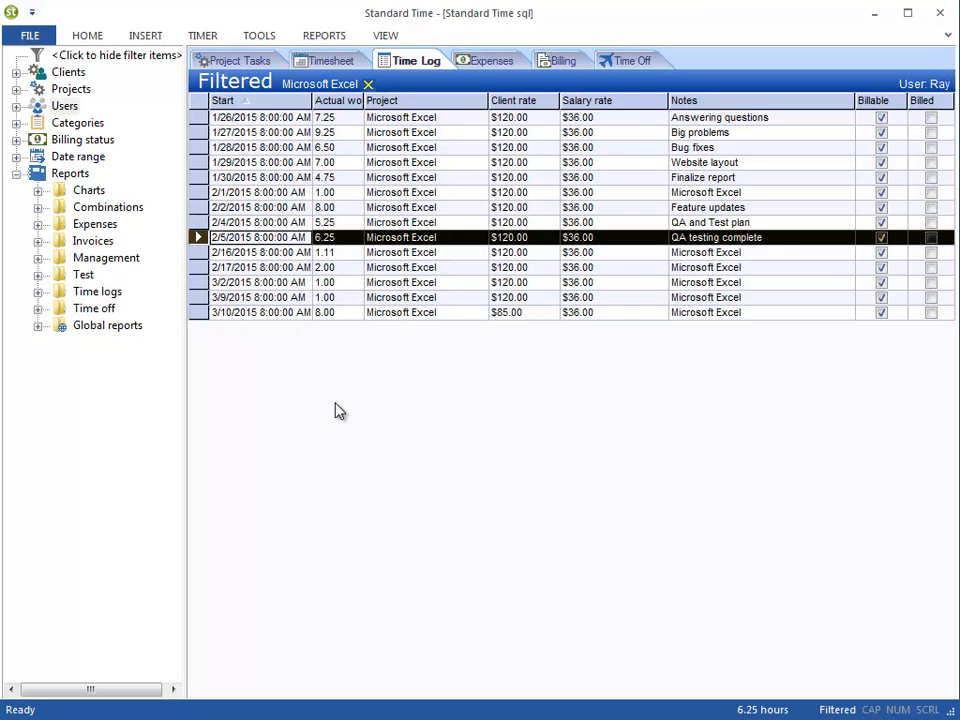
# Open the project list and examine the billing method and salary method of the Microsoft Excel project
pyautogui.click(259, 37)
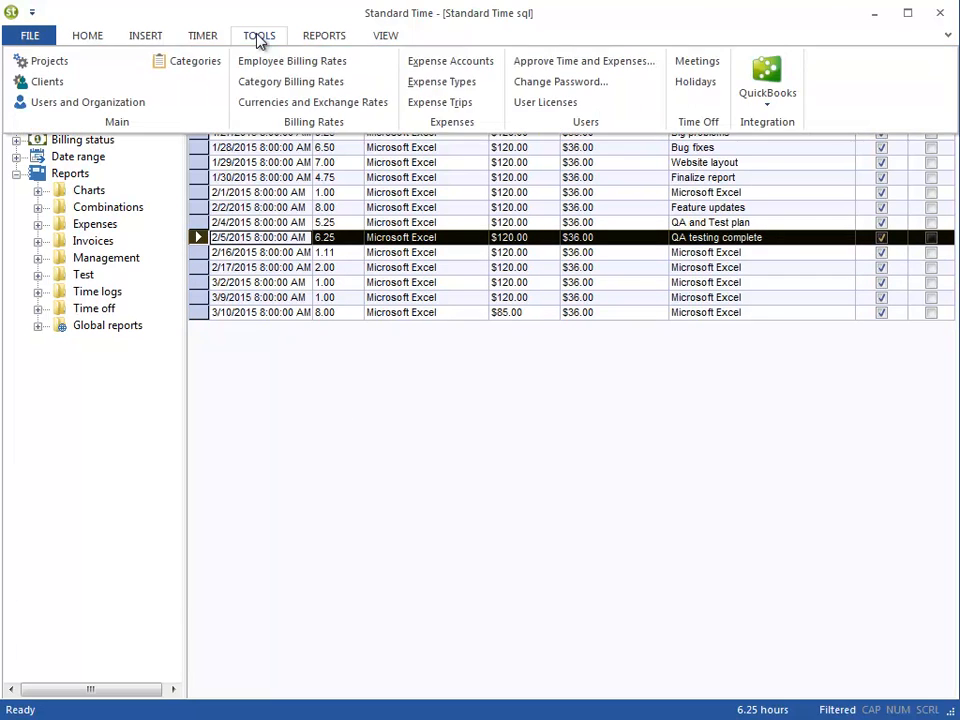
pyautogui.click(46, 63)
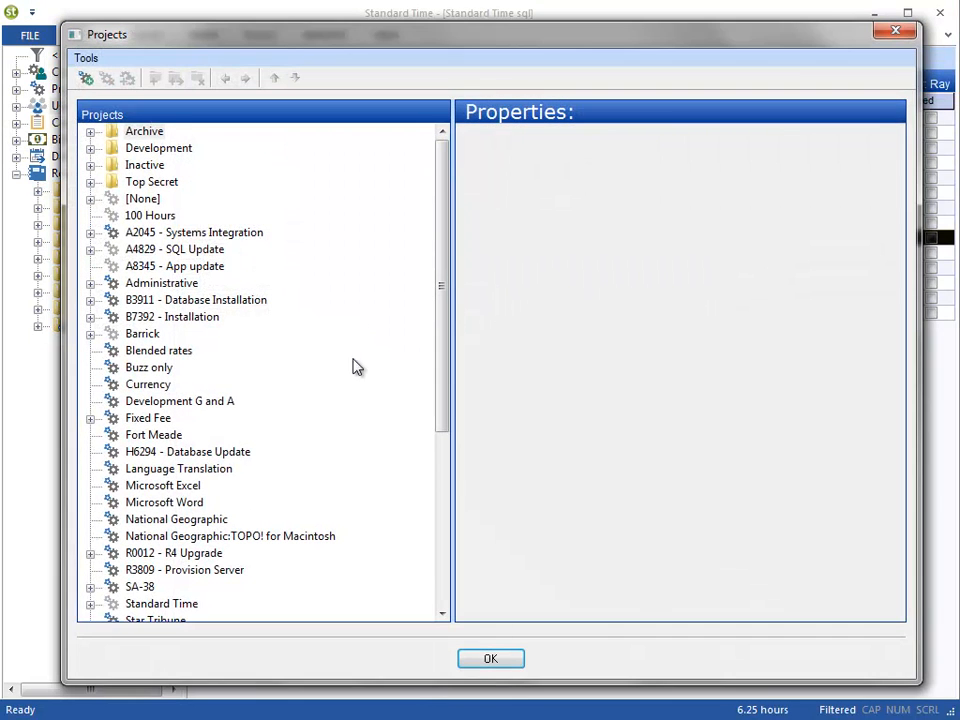
pyautogui.click(199, 486)
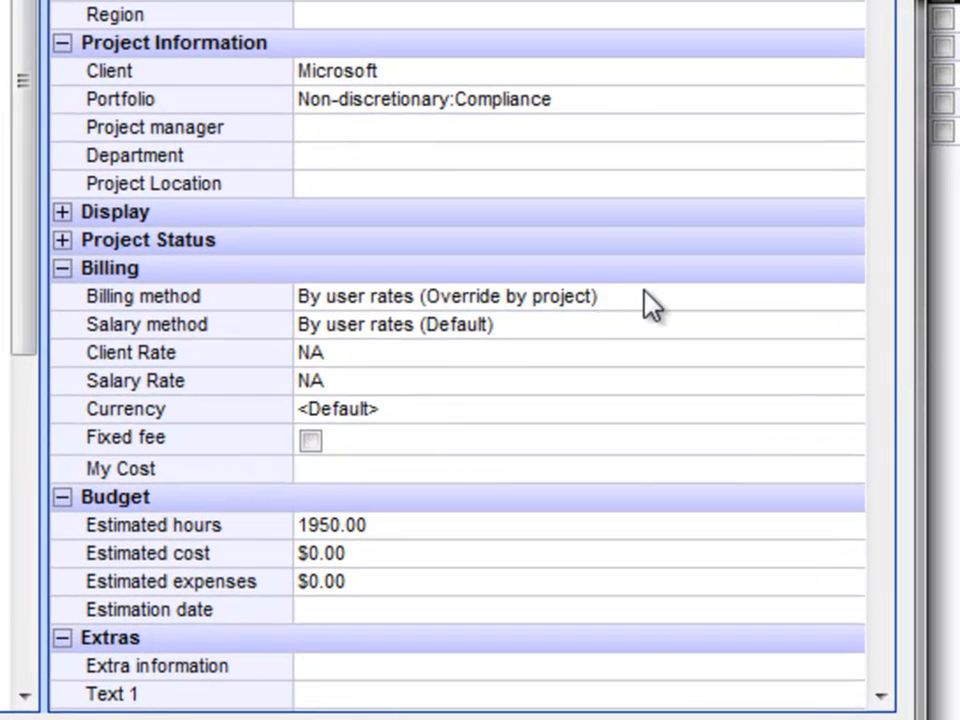
pyautogui.click(660, 307)
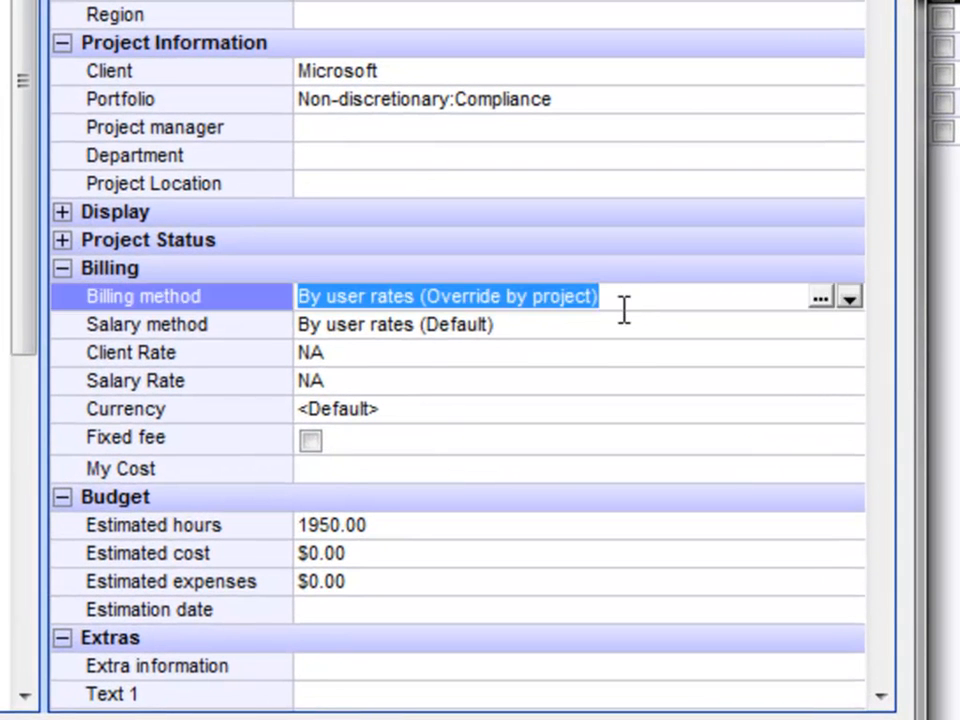
pyautogui.click(623, 322)
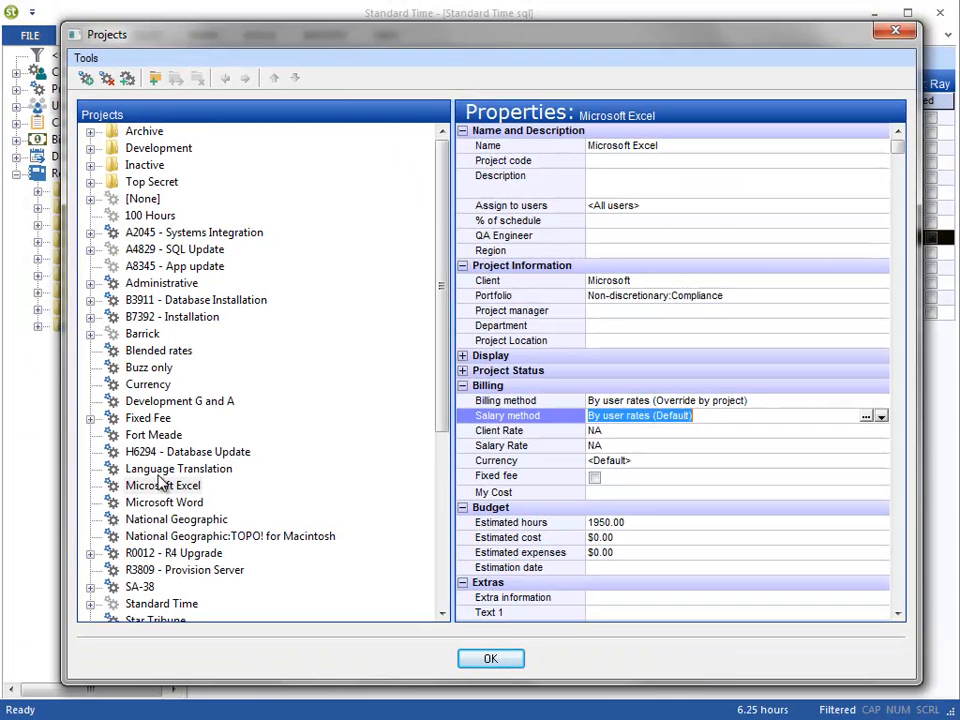
# Compare the billing and salary methods of the projects Development G and A, Fixed Fee, Fort Meade, H6294 - Database Update and Language Translation
pyautogui.click(146, 401)
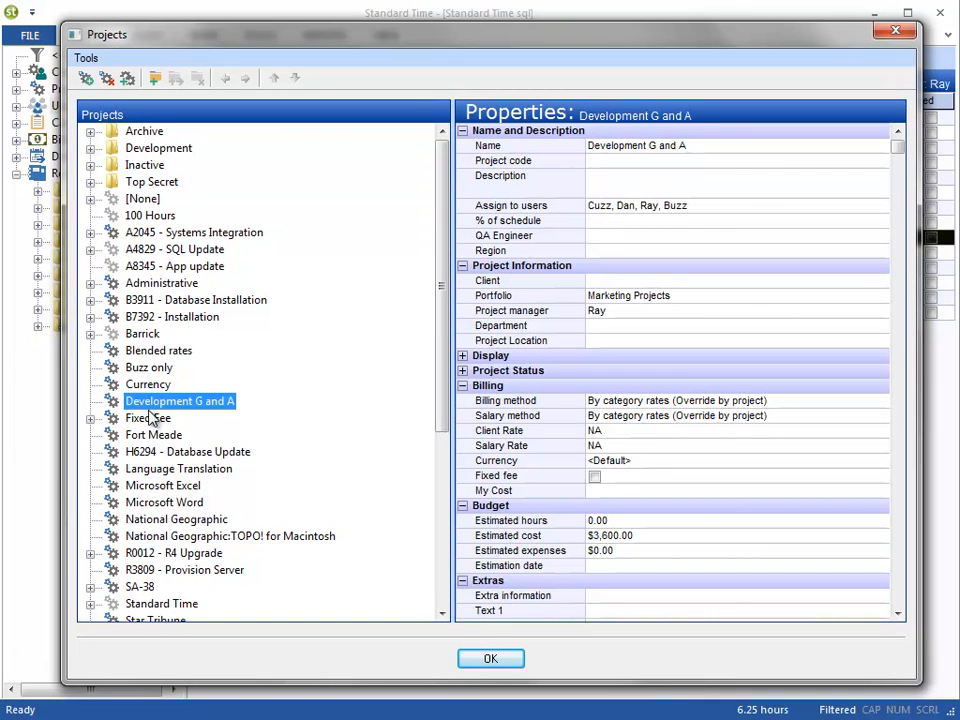
pyautogui.click(150, 419)
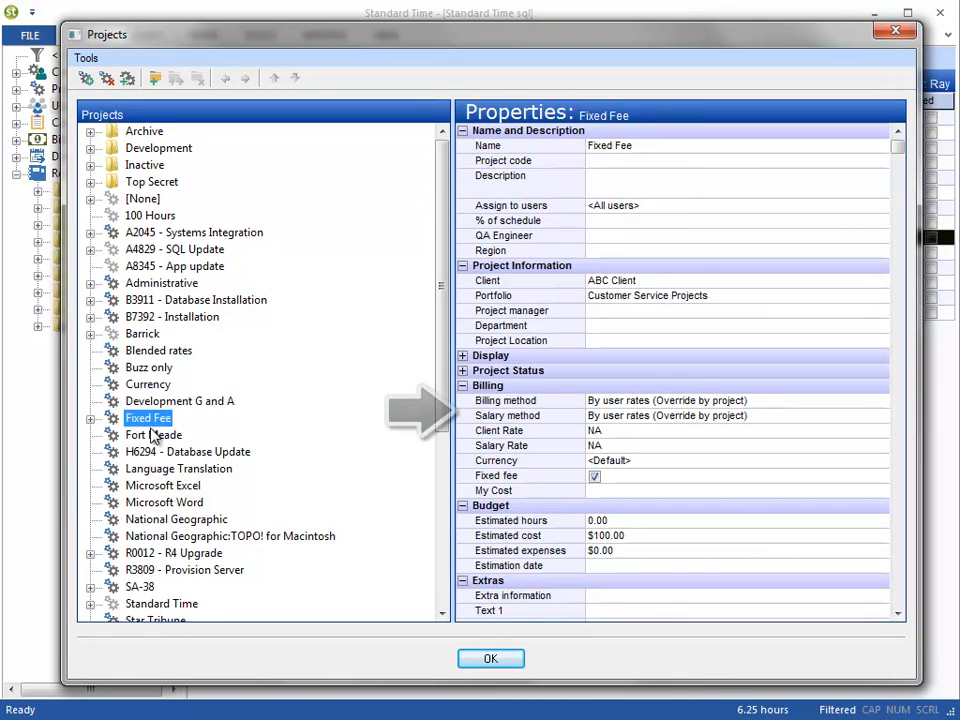
pyautogui.click(153, 437)
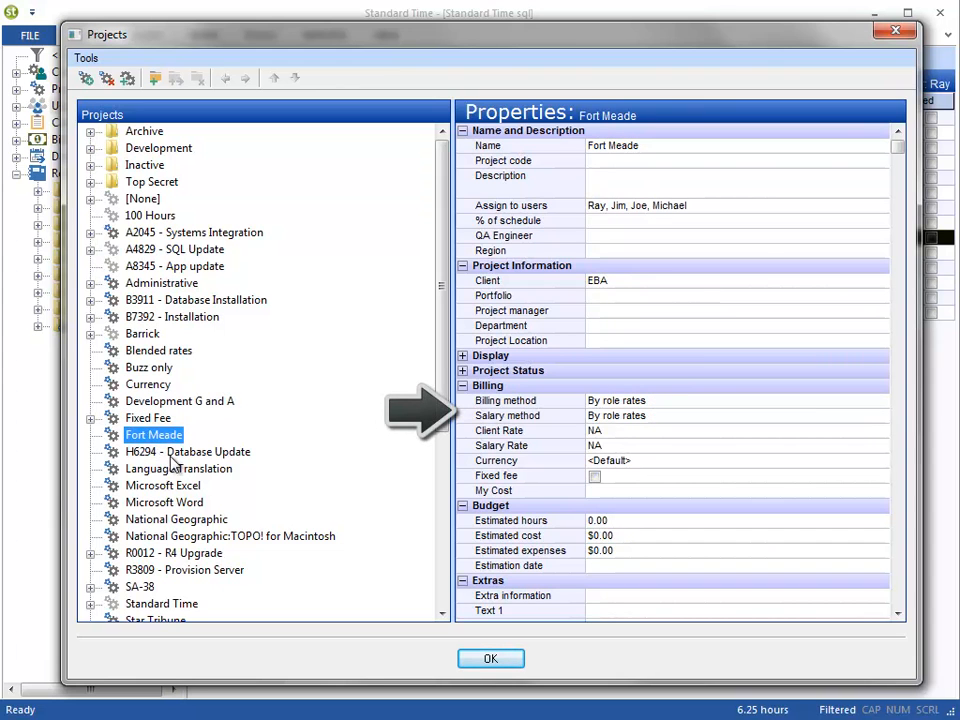
pyautogui.click(170, 453)
pyautogui.click(172, 470)
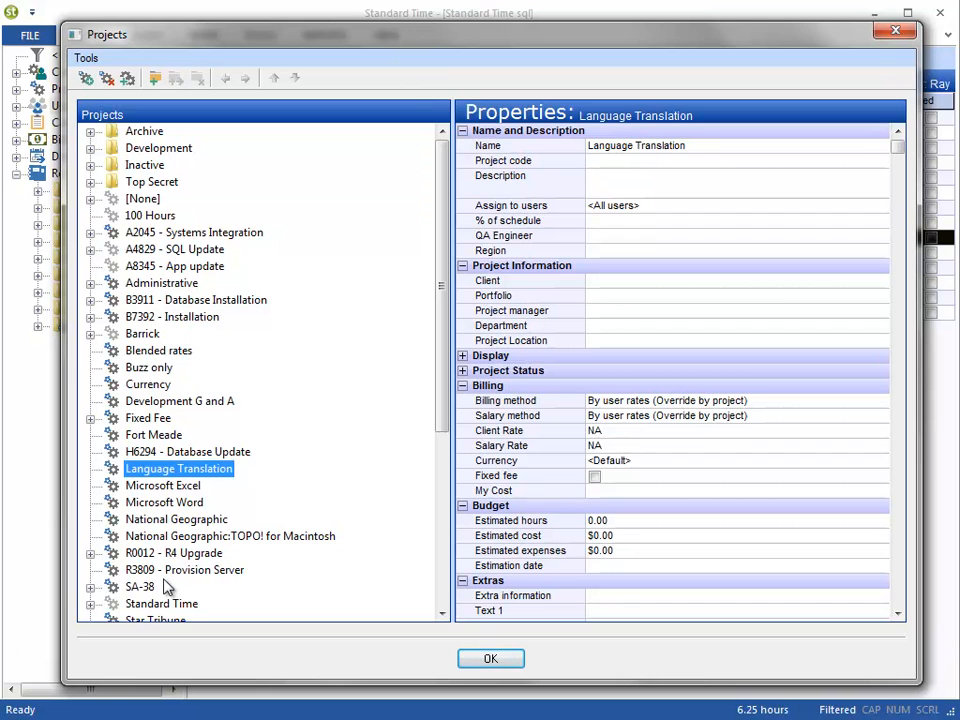
# Check the billing method and salary method of the Language Translation project and close the project list
pyautogui.click(780, 400)
pyautogui.click(782, 415)
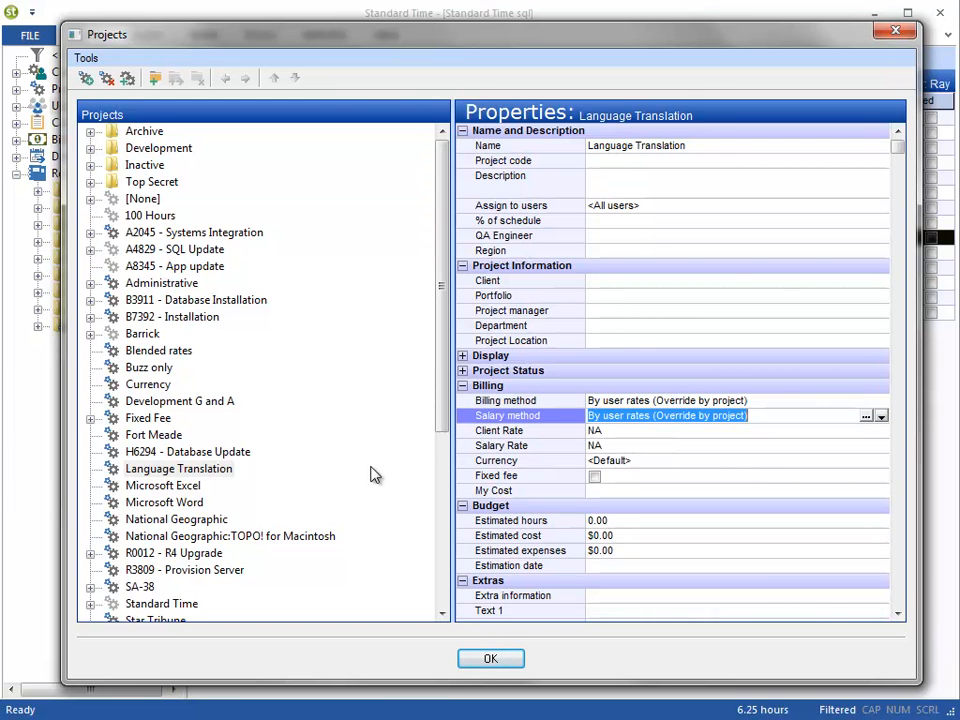
pyautogui.click(490, 658)
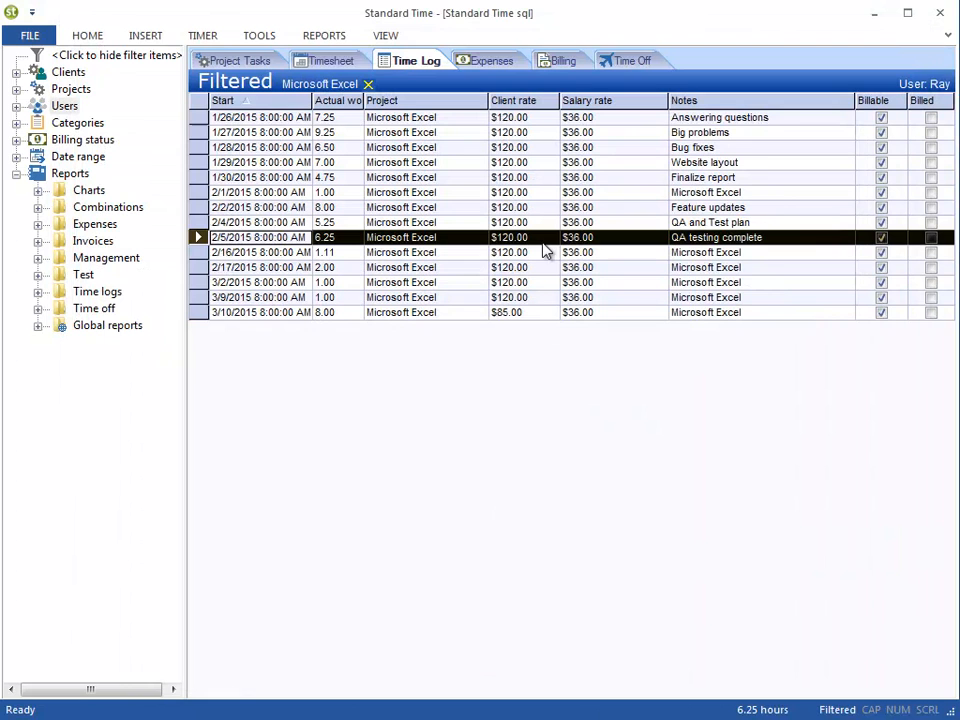
# Open the employee billing rates, examine the client and salary rates under Default Rates, and collapse that group
pyautogui.click(257, 38)
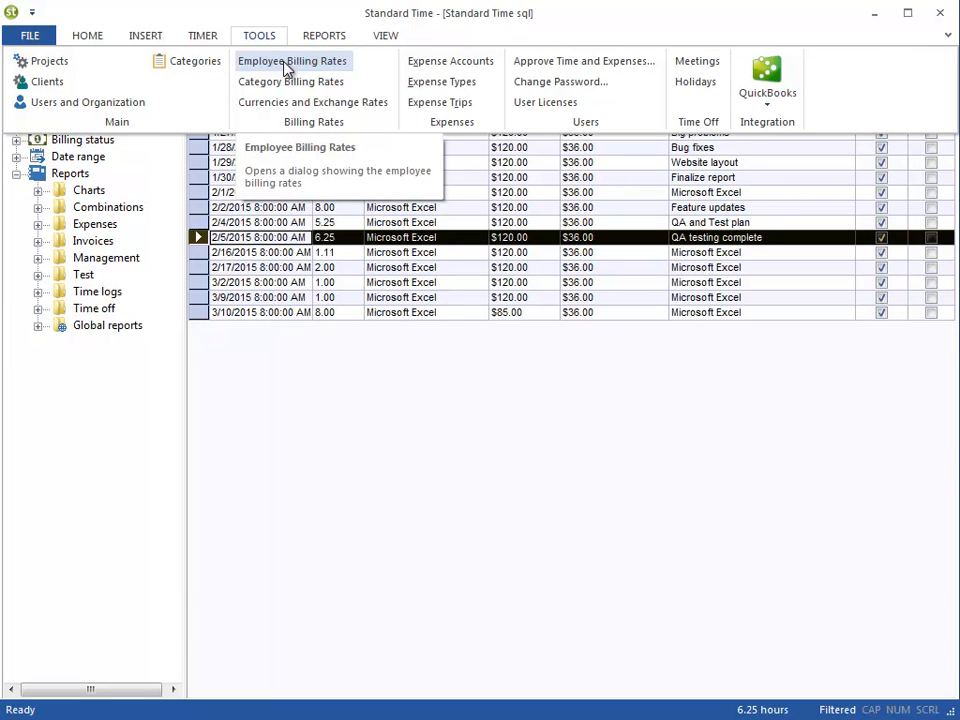
pyautogui.click(287, 63)
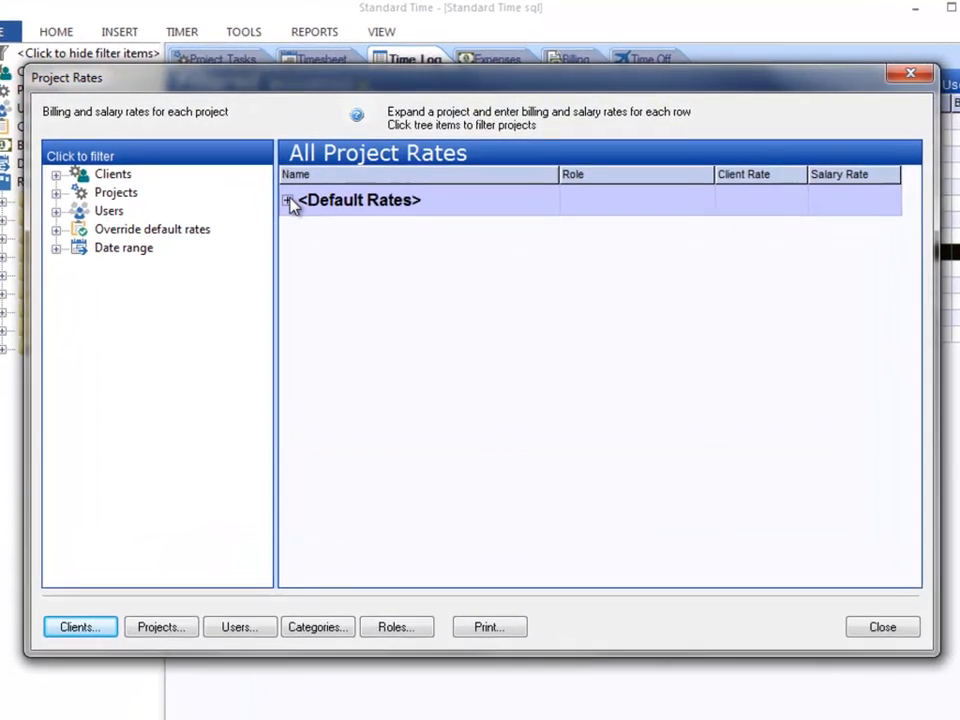
pyautogui.click(288, 201)
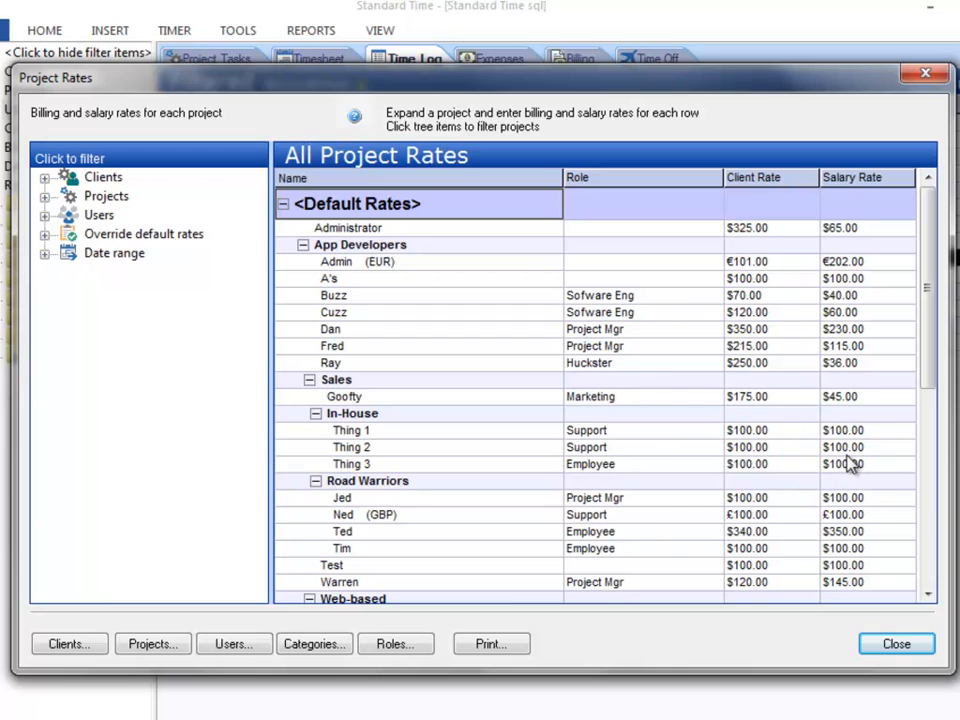
pyautogui.click(284, 205)
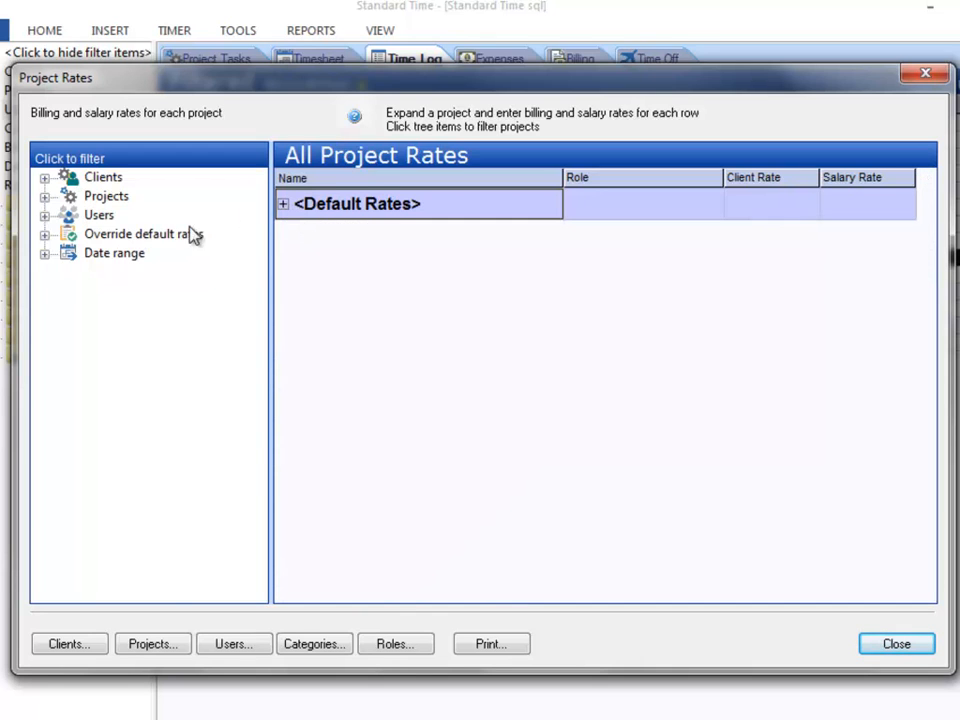
# Compare the employee rates of the Fixed Fee, Language Translation, Microsoft Excel and Microsoft Word projects, then clear the filter and close the rates
pyautogui.click(44, 196)
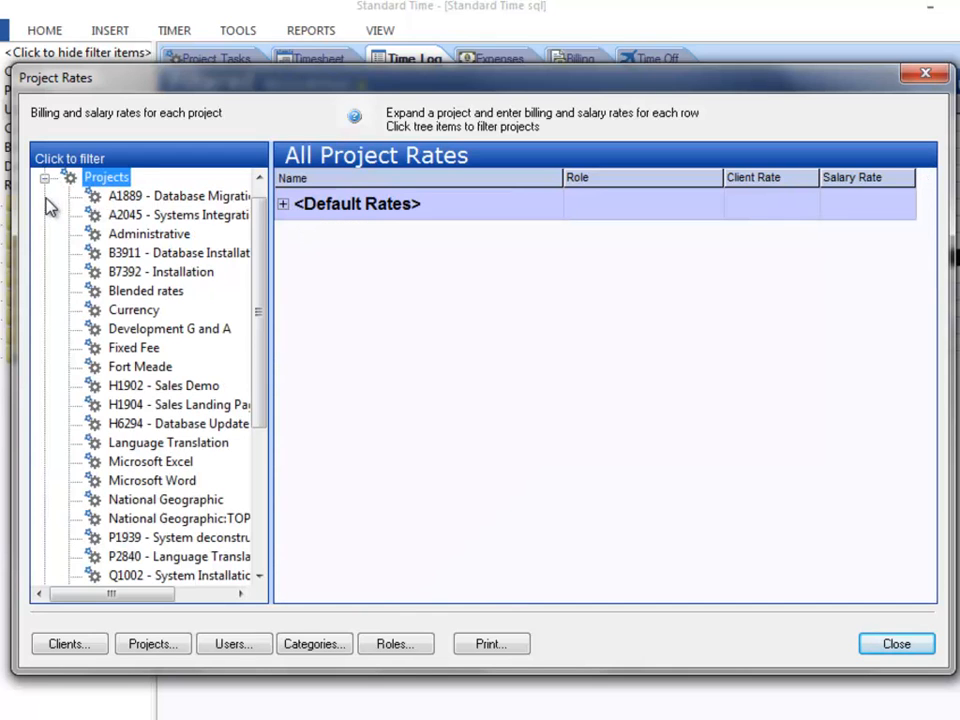
pyautogui.click(134, 348)
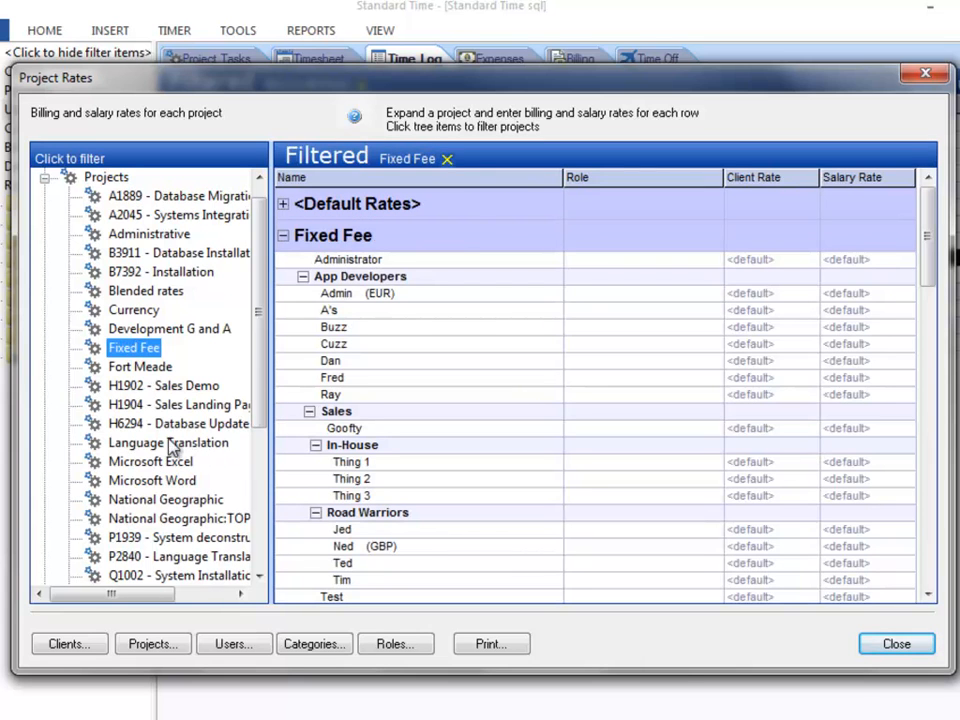
pyautogui.click(163, 443)
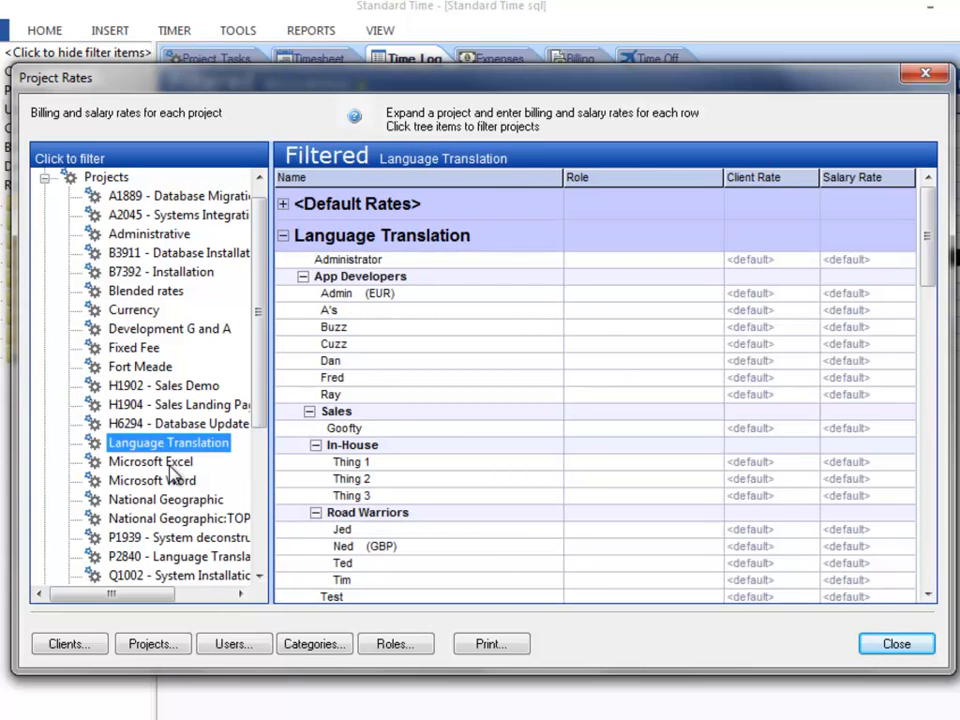
pyautogui.click(171, 463)
pyautogui.click(174, 487)
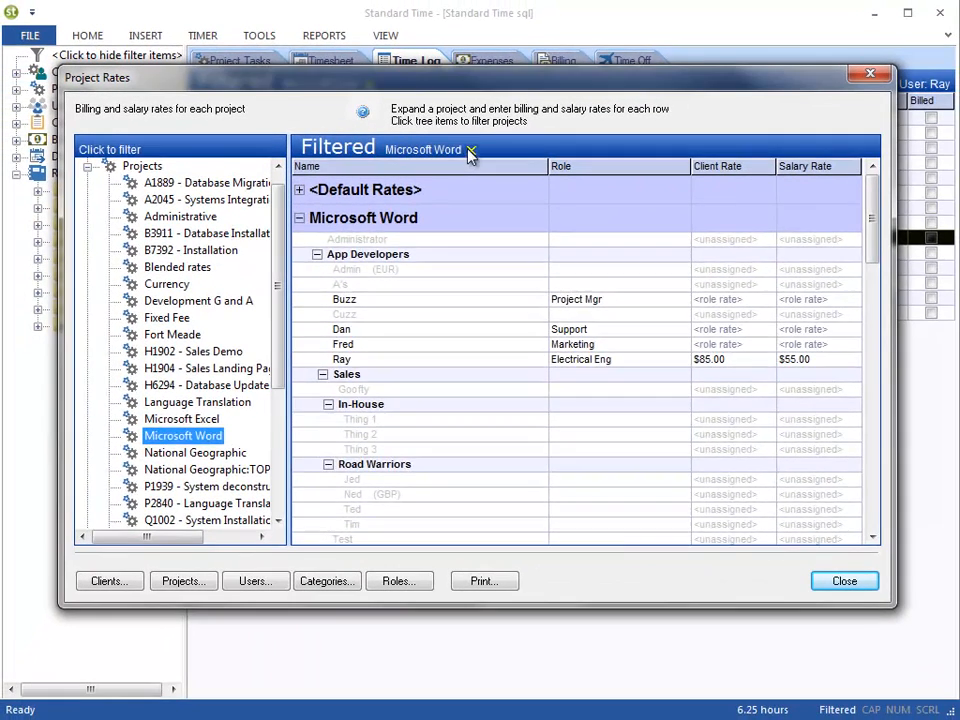
pyautogui.click(477, 159)
pyautogui.click(87, 166)
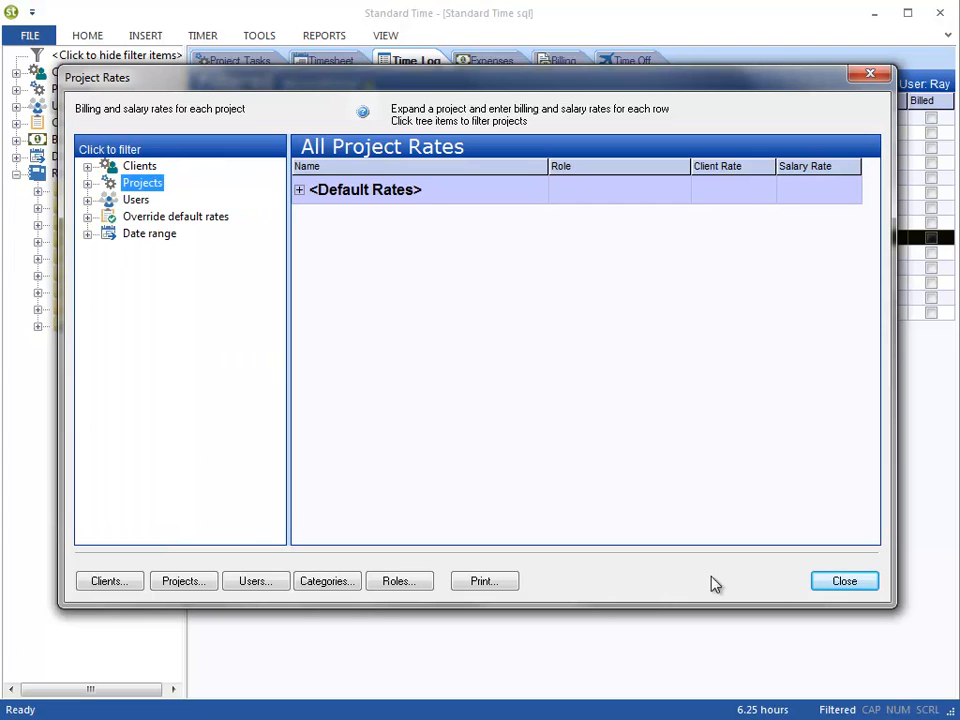
pyautogui.click(840, 583)
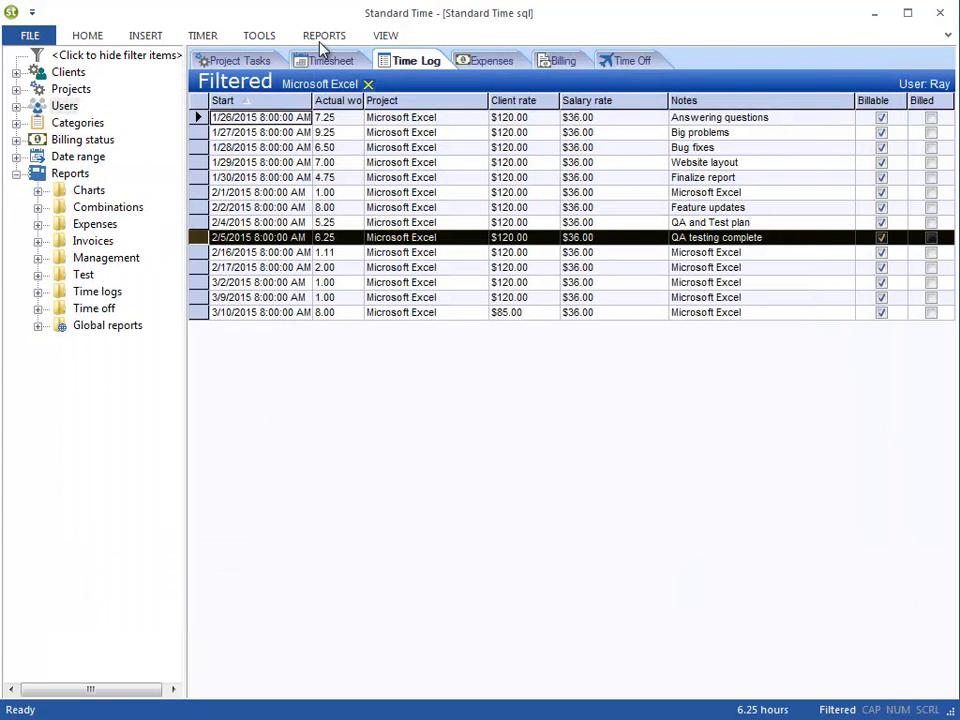
# Open the category billing rates, examine the default client and salary rates per category, and collapse the Default Rates group
pyautogui.click(262, 37)
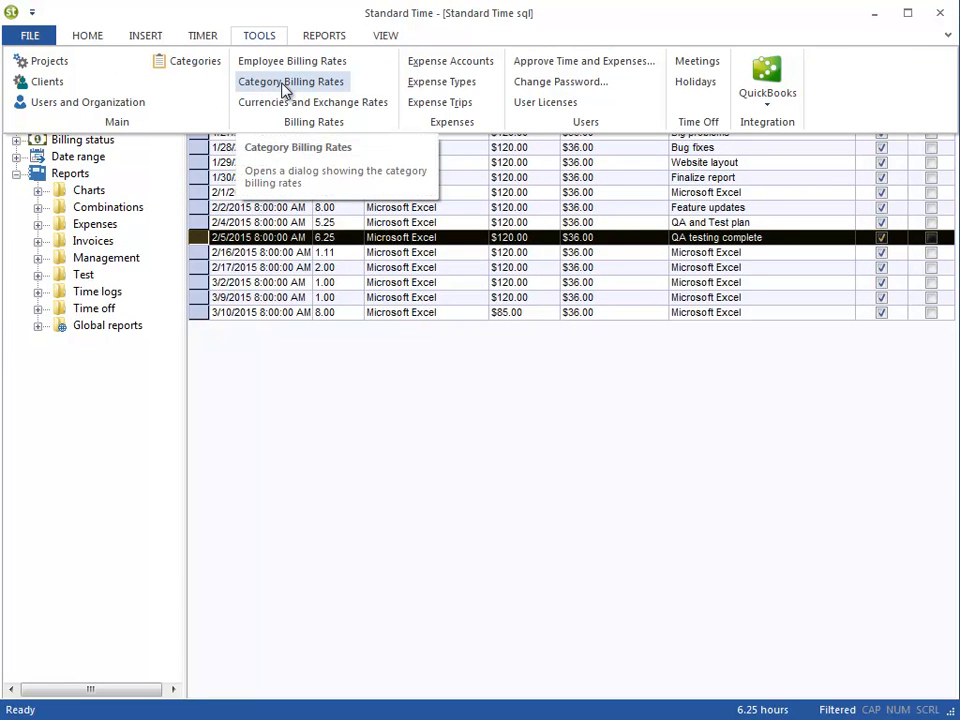
pyautogui.click(285, 84)
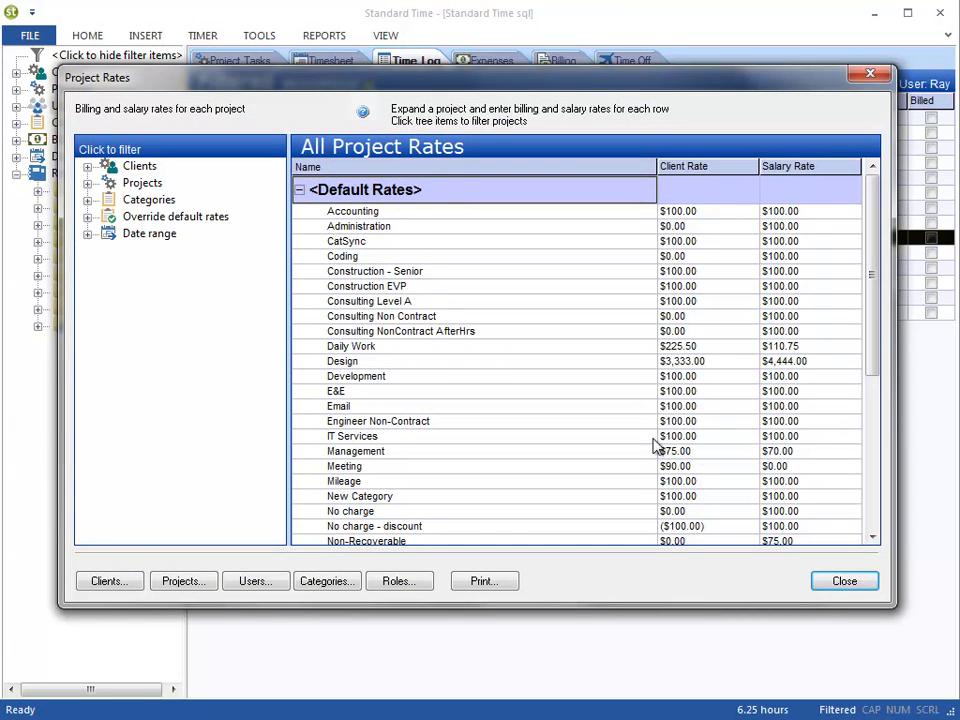
pyautogui.click(300, 192)
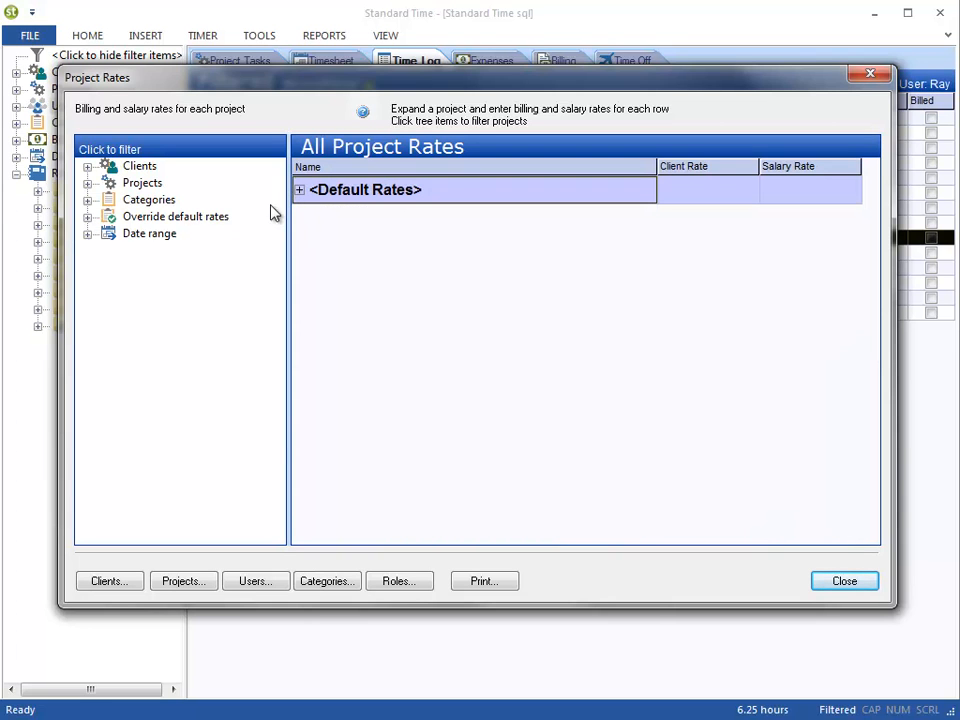
# Examine the category rates of the Fort Meade project, clear the project filter and close the category rates
pyautogui.click(88, 184)
pyautogui.click(170, 334)
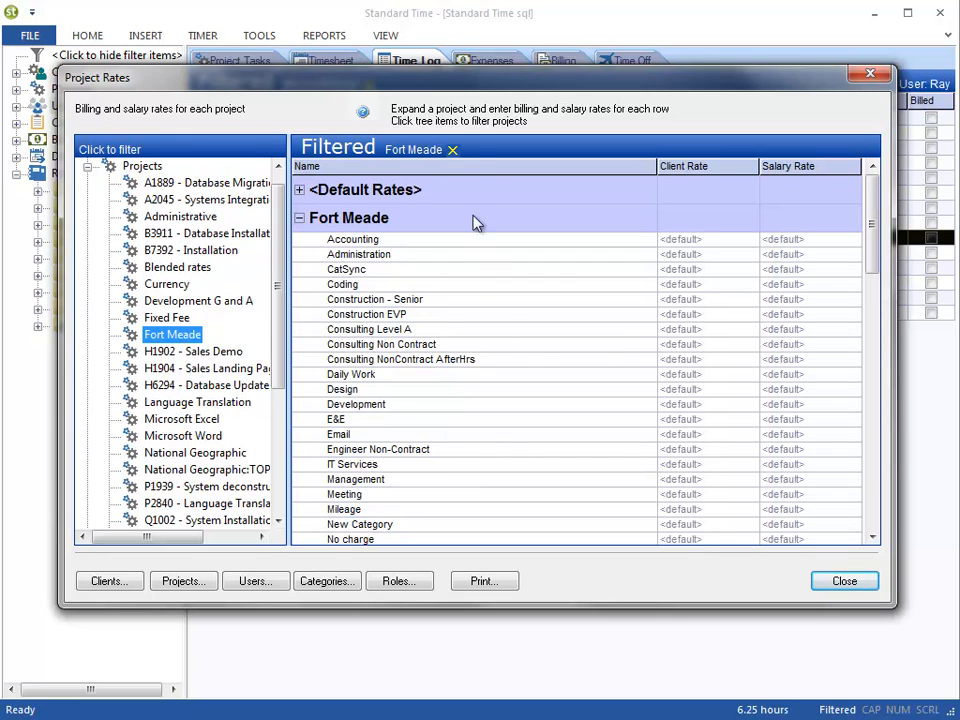
pyautogui.click(453, 149)
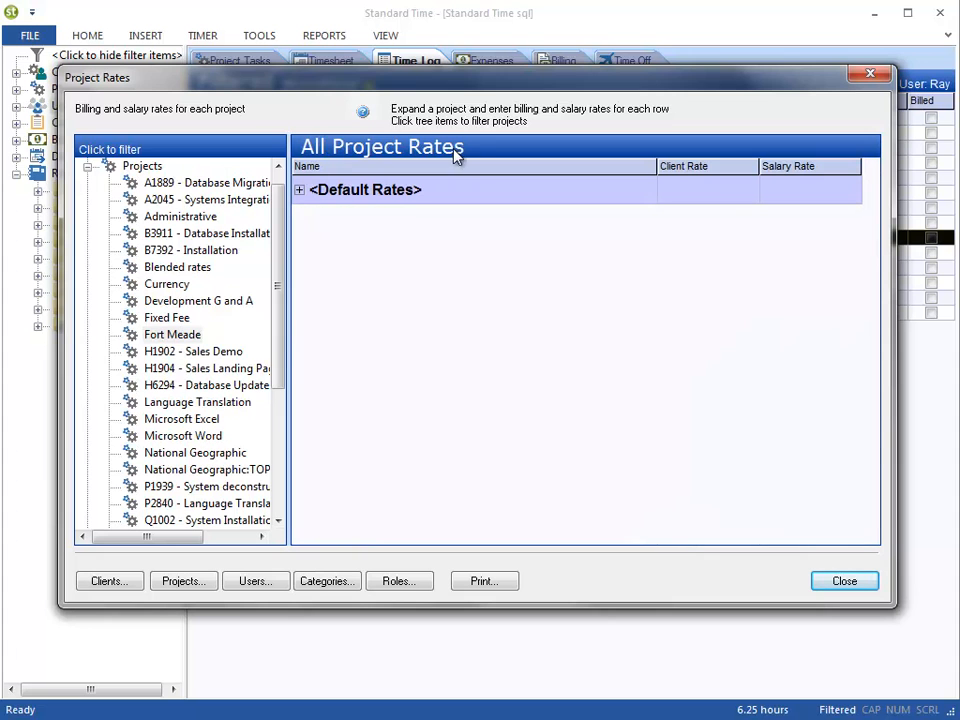
pyautogui.click(88, 166)
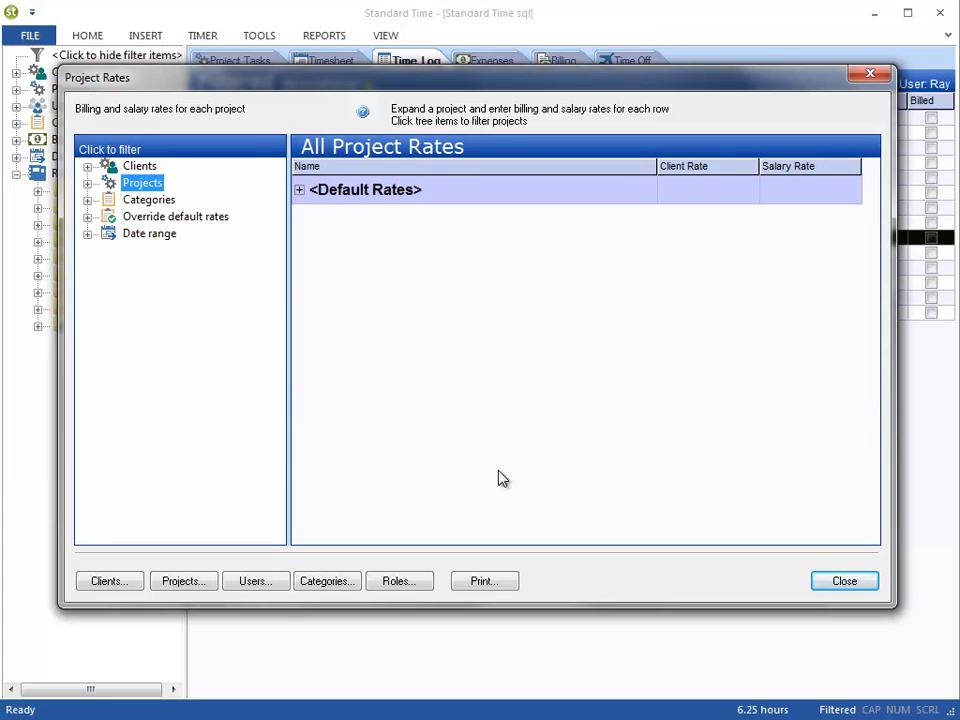
pyautogui.click(825, 581)
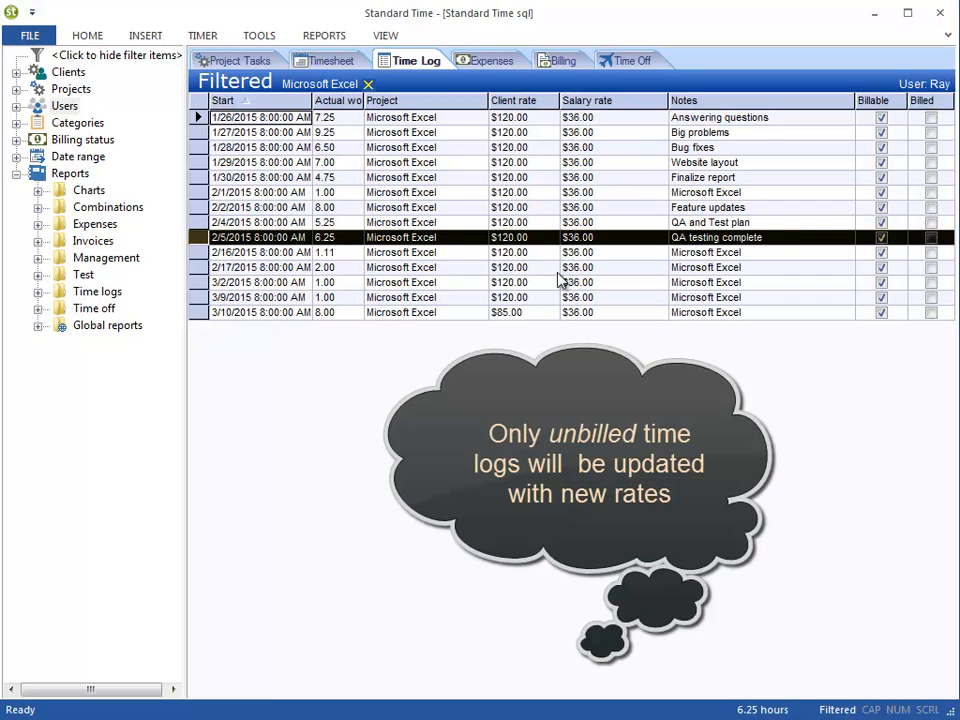
# Examine the actual work, client rate and salary rate values in the time log, plus the 2/2/2015 record
pyautogui.moveTo(338, 132); pyautogui.dragTo(362, 278)
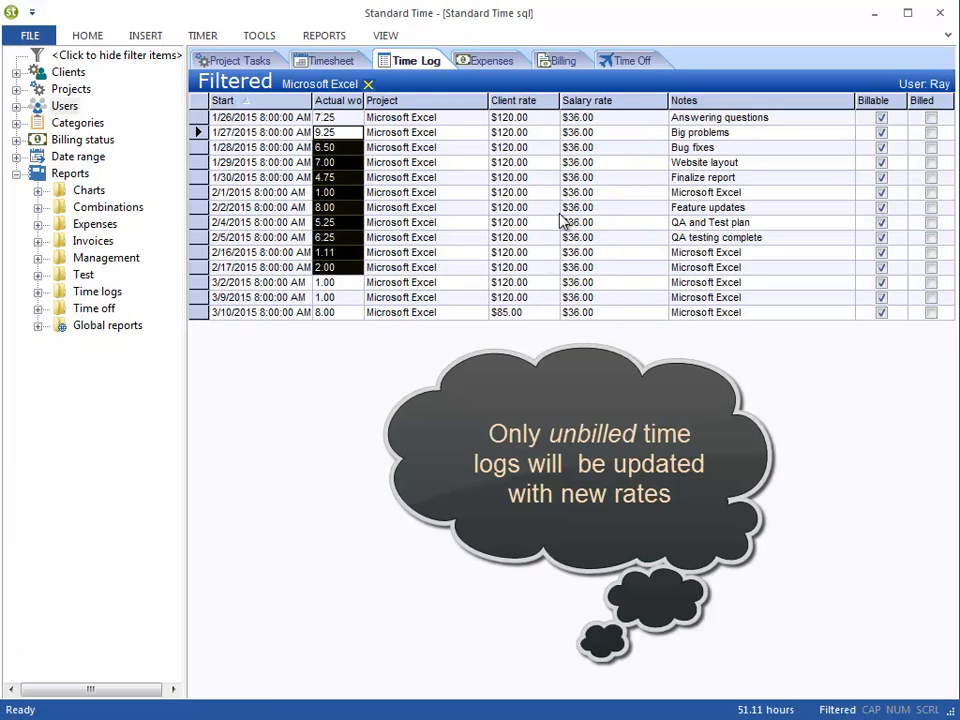
pyautogui.moveTo(536, 150); pyautogui.dragTo(534, 280)
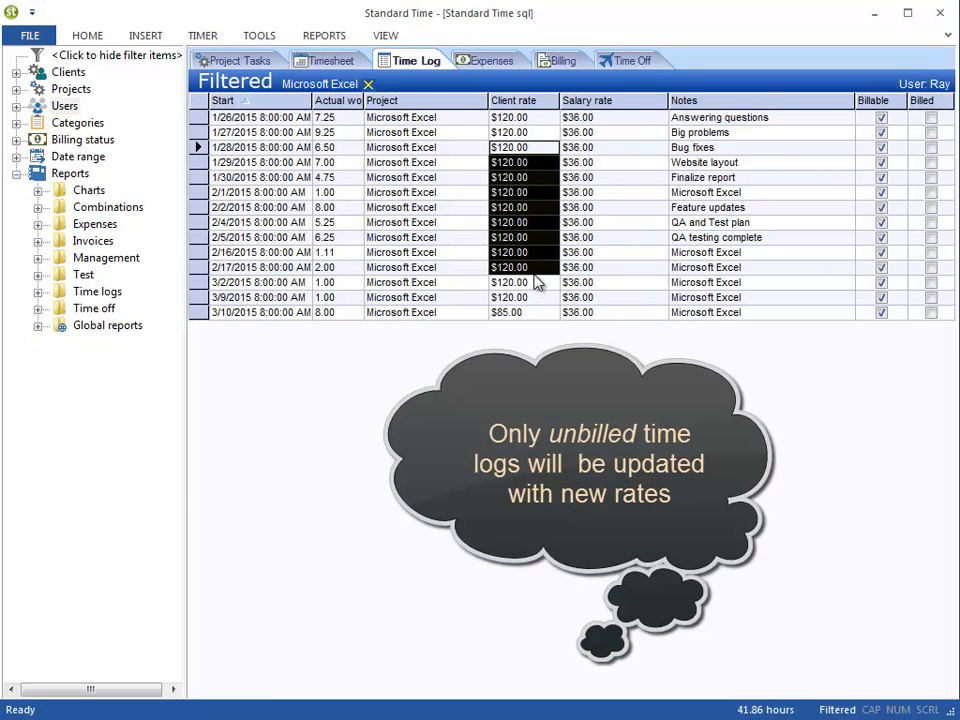
pyautogui.moveTo(612, 163); pyautogui.dragTo(628, 278)
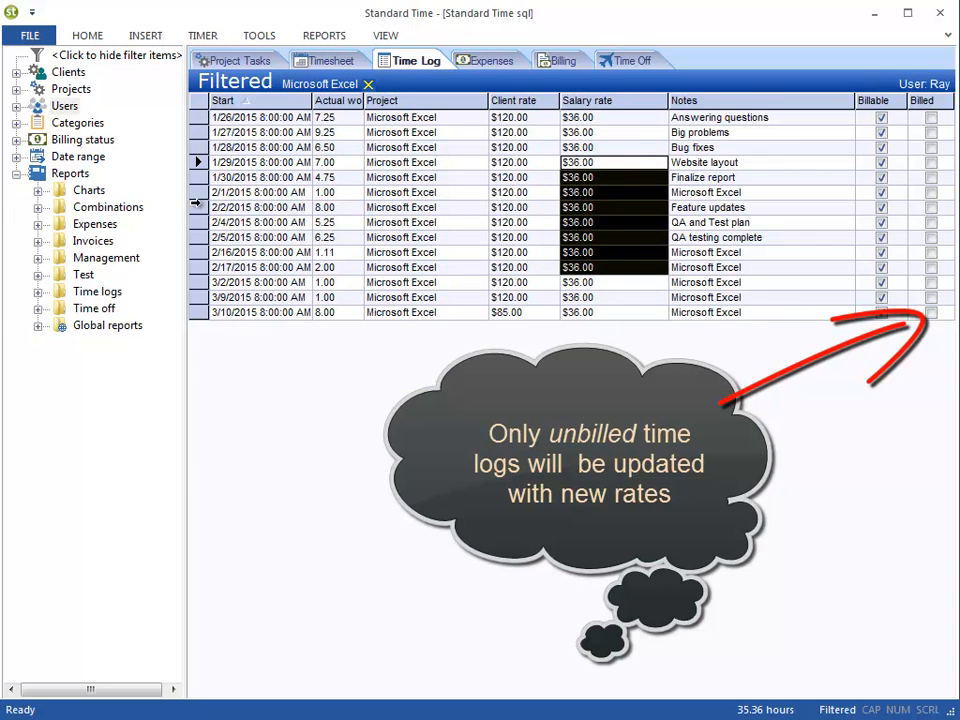
pyautogui.click(198, 207)
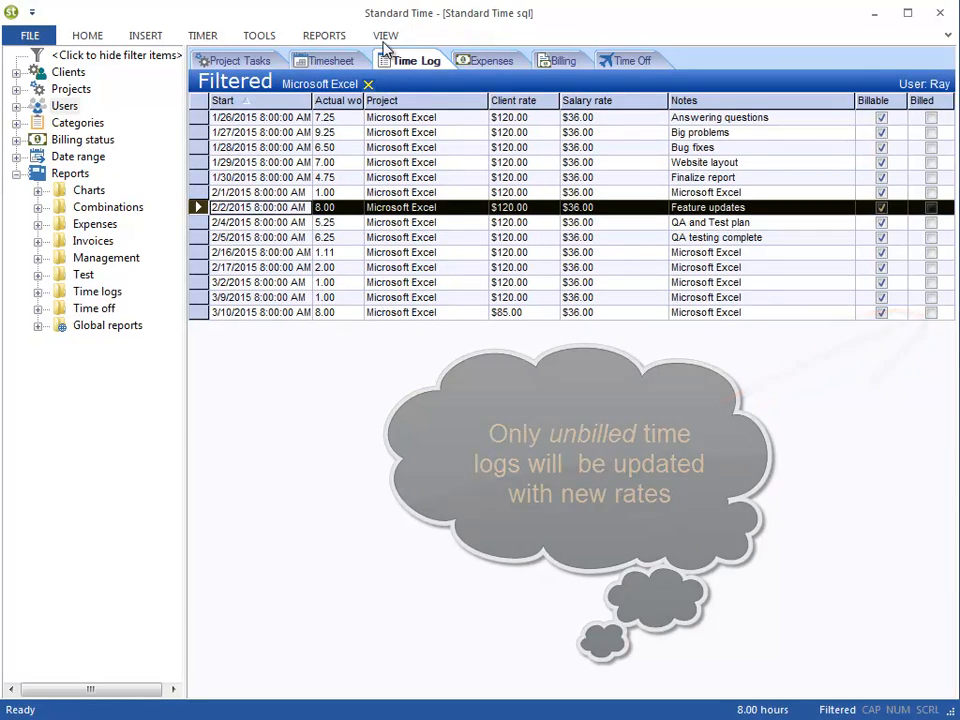
# Add the Cost client column to the columns shown in the time log
pyautogui.click(385, 36)
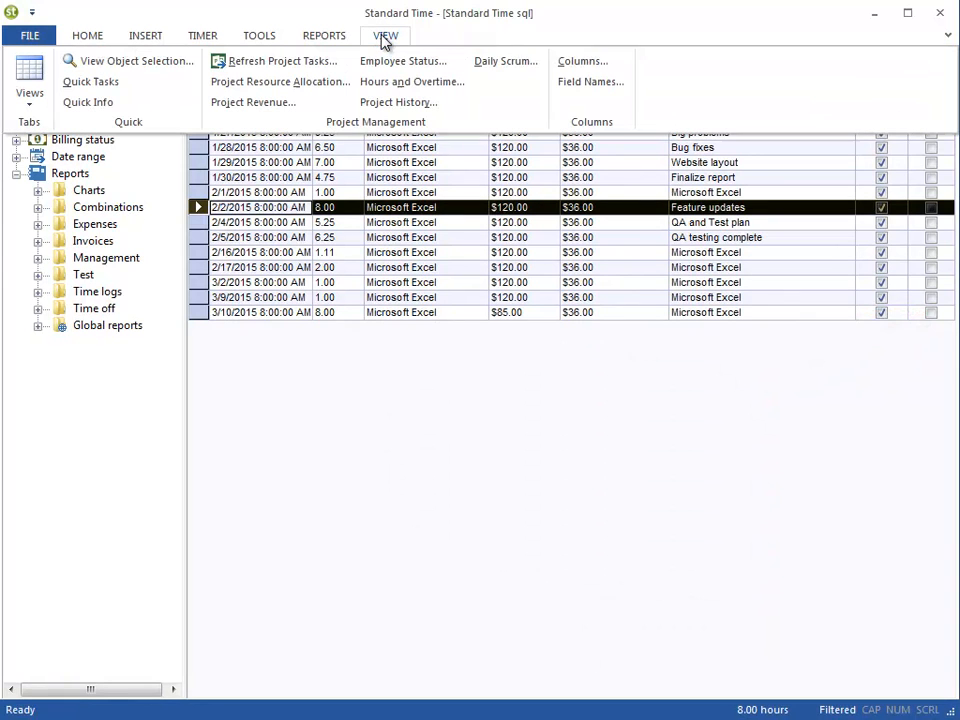
pyautogui.click(574, 63)
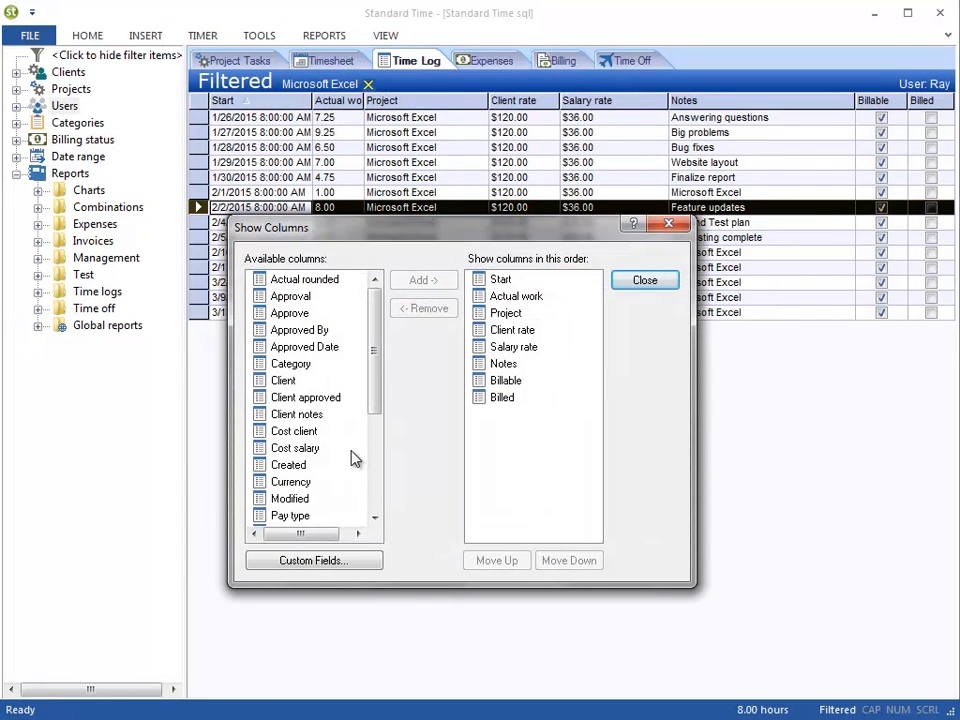
pyautogui.click(300, 431)
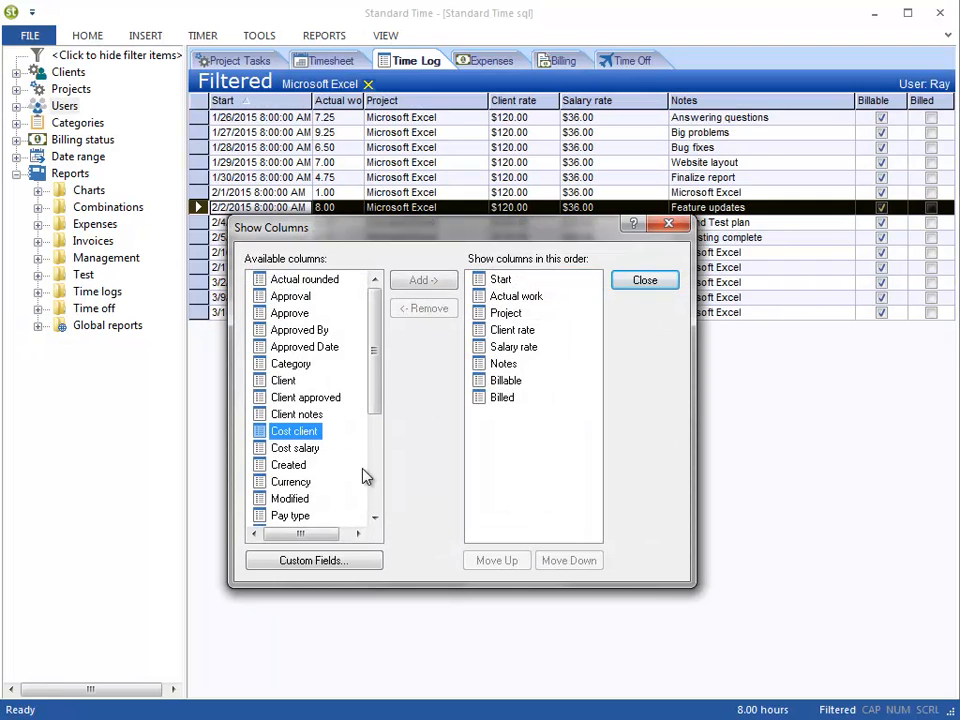
pyautogui.click(308, 448)
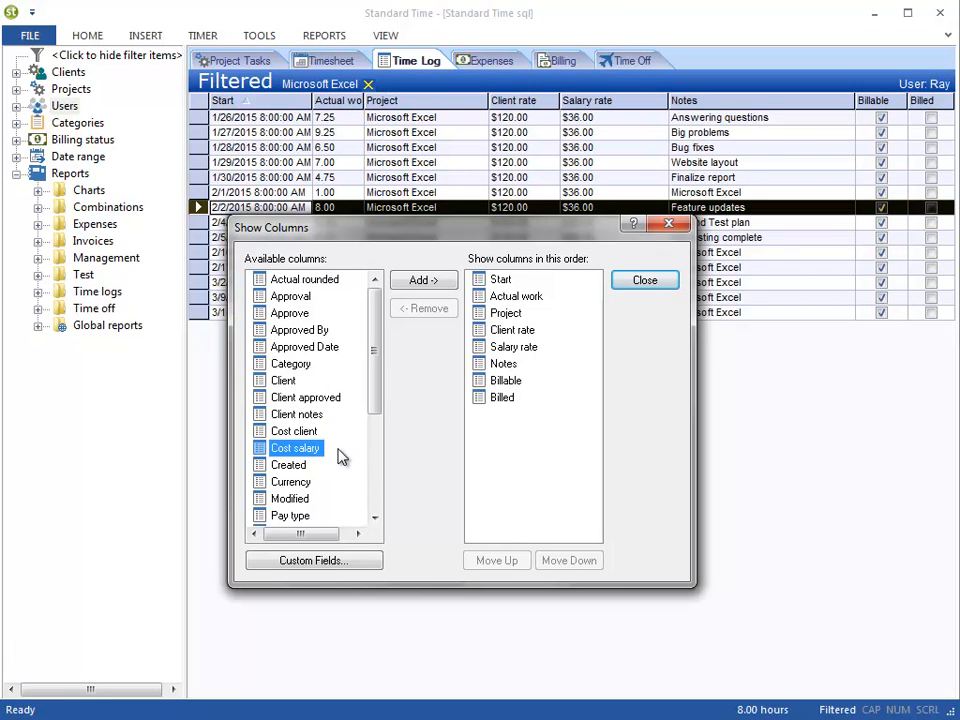
pyautogui.click(300, 431)
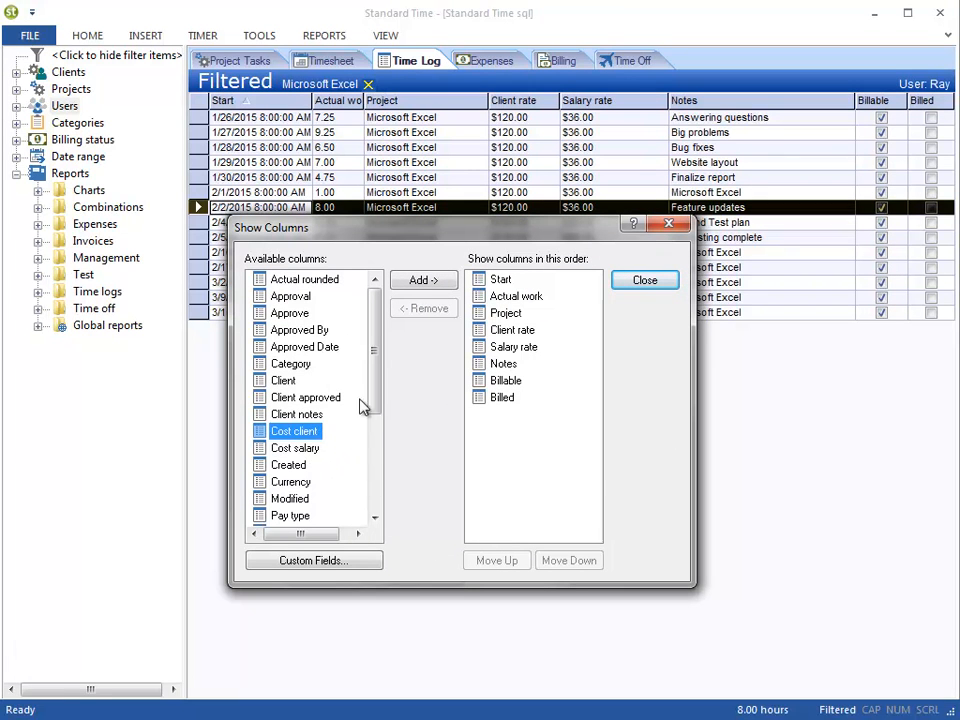
pyautogui.click(424, 280)
# Reorder the Cost client column to sit directly after Client rate and close the column settings
pyautogui.click(491, 561)
pyautogui.click(491, 561)
pyautogui.click(491, 561)
pyautogui.click(491, 561)
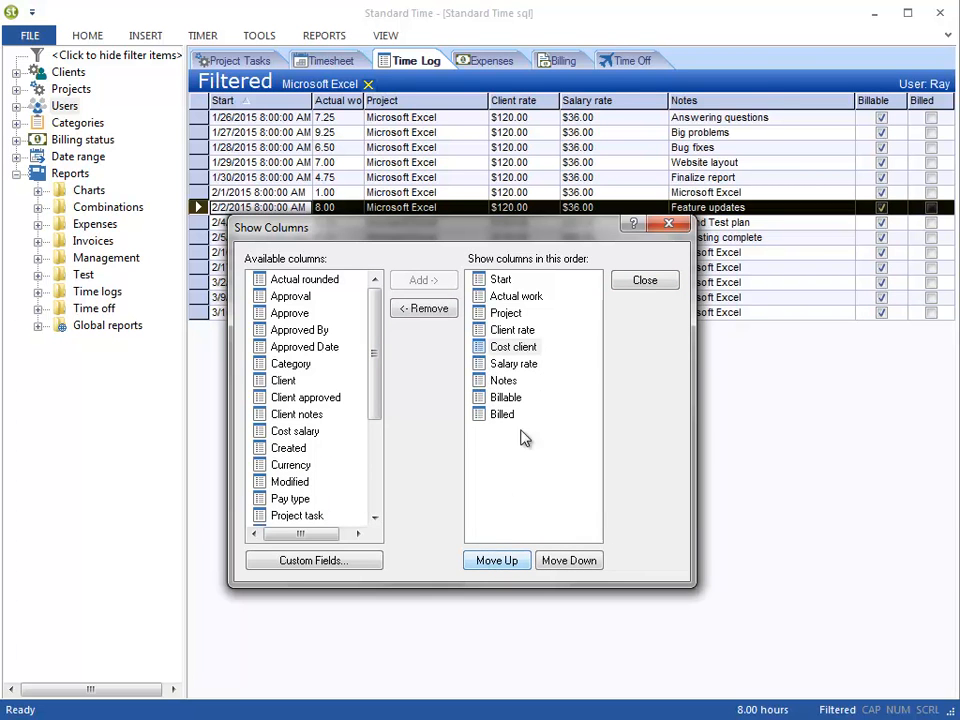
pyautogui.click(645, 282)
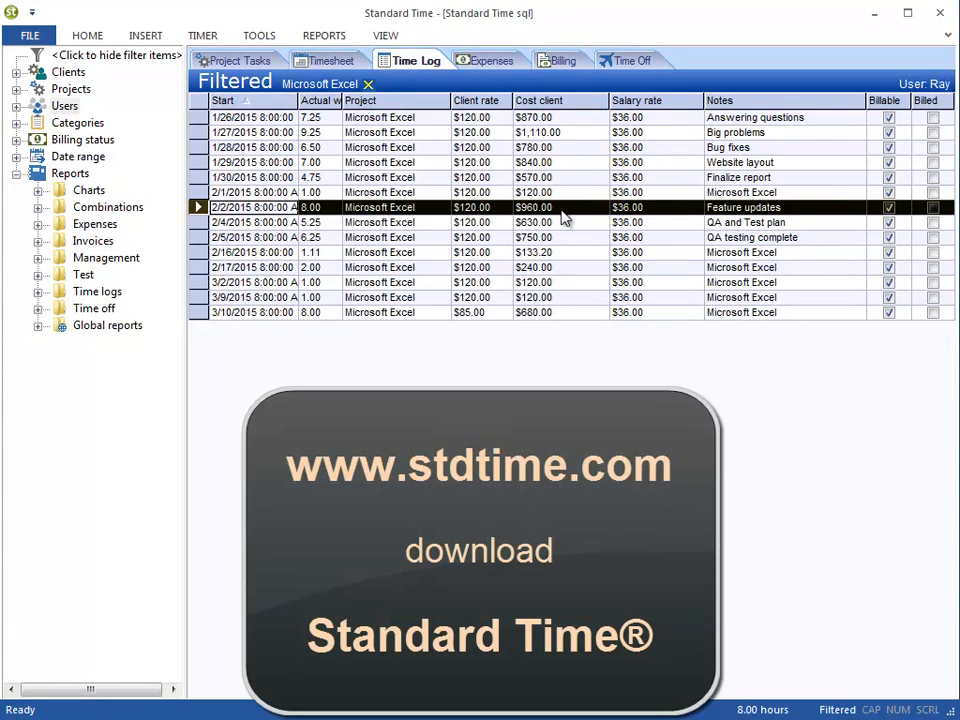
# Examine the client cost of the 2/4/2015 and 2/5/2015 time log records
pyautogui.click(200, 224)
pyautogui.click(199, 237)
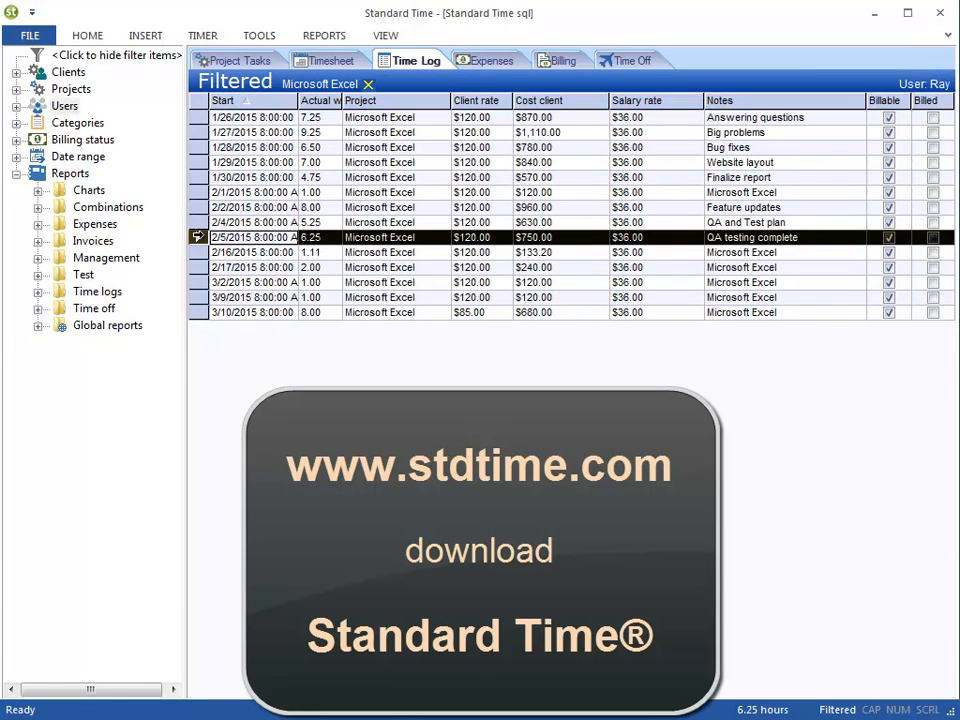